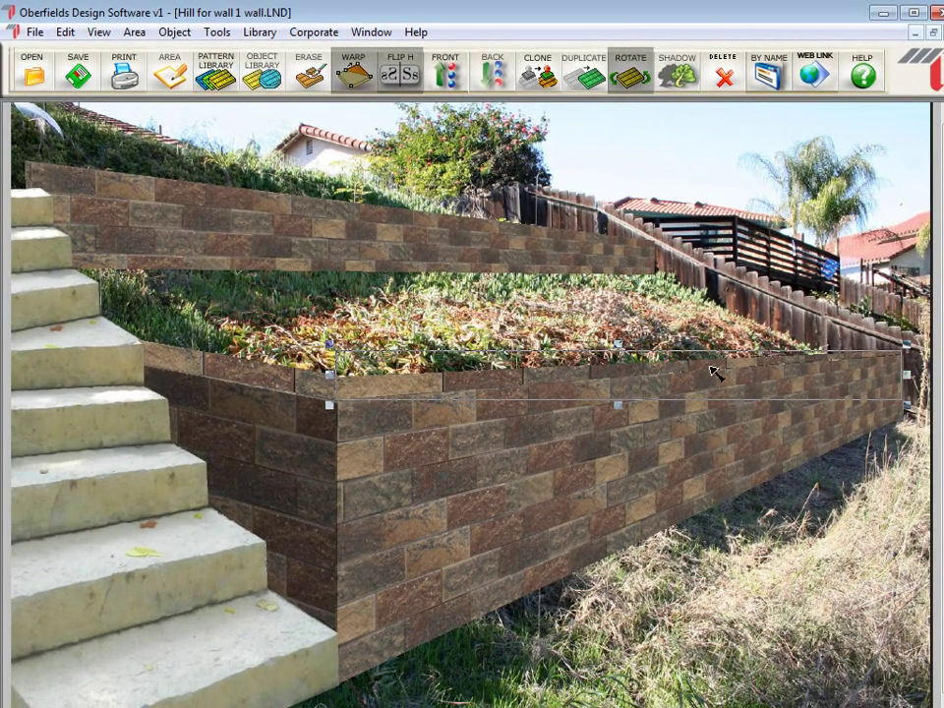
# Edit the front wall's top course area so its far end by the fence lines up with the wall's edge.
pyautogui.click(134, 34)
pyautogui.click(167, 100)
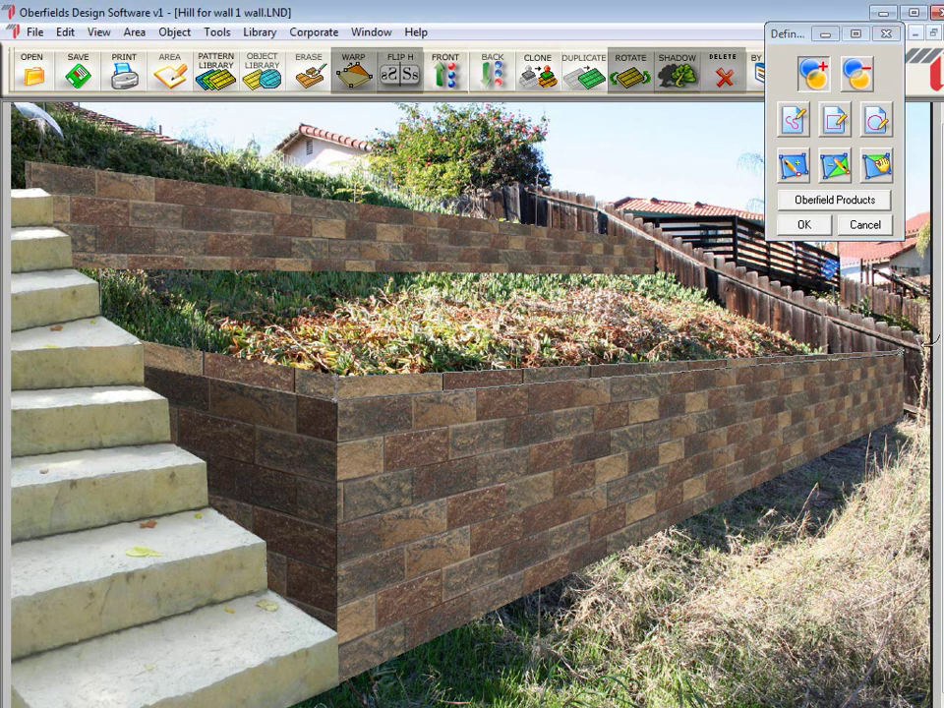
pyautogui.scroll(1, 929, 331)
pyautogui.scroll(1, 868, 453)
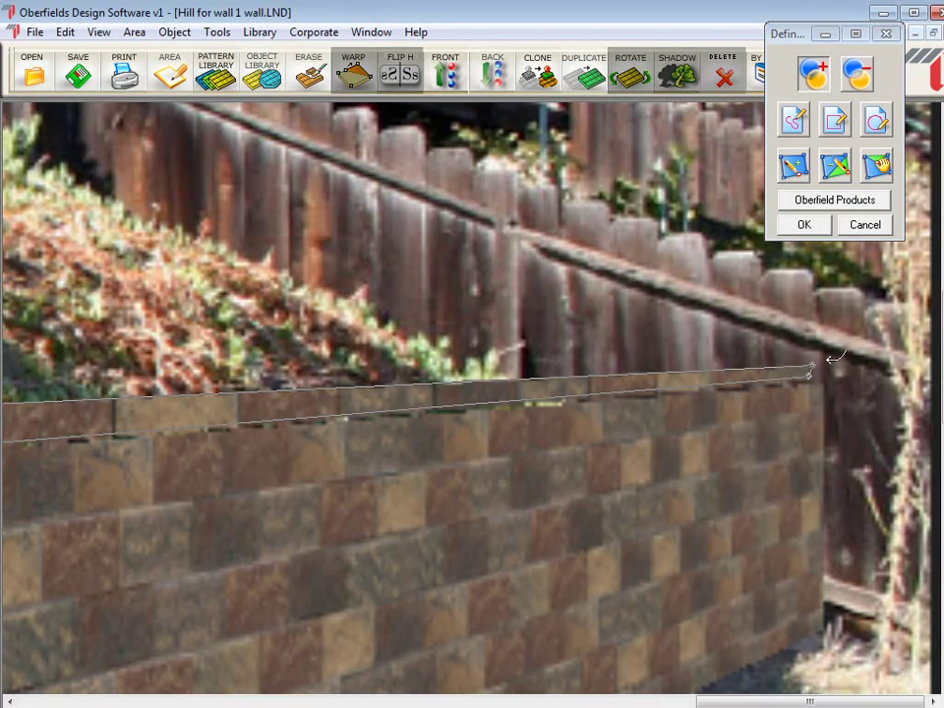
pyautogui.moveTo(814, 378)
pyautogui.mouseDown()
pyautogui.moveTo(825, 383)
pyautogui.moveTo(821, 367)
pyautogui.mouseUp()
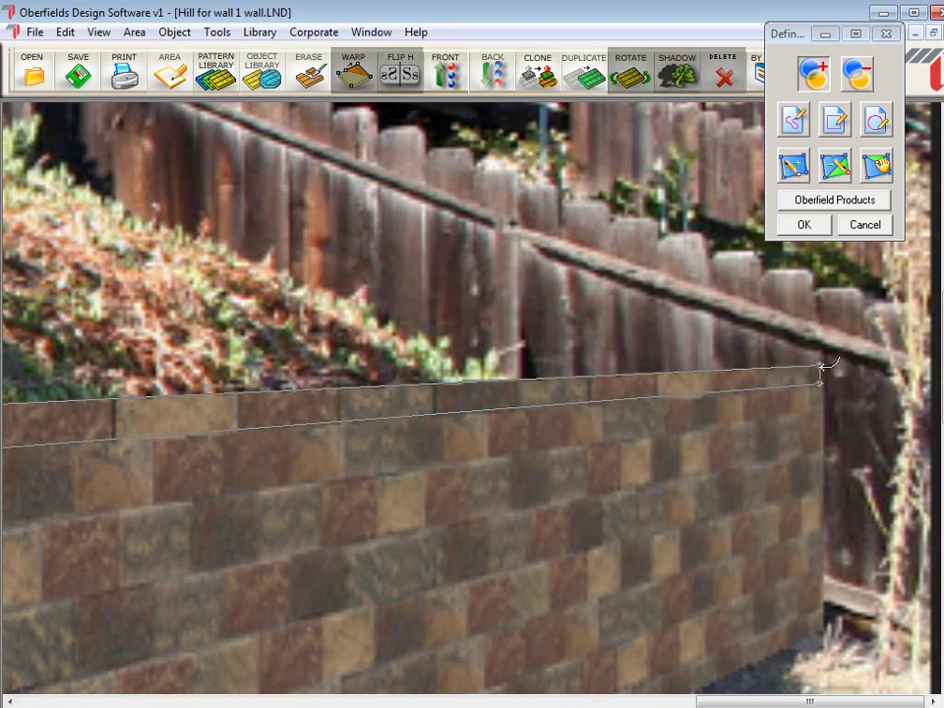
pyautogui.scroll(-2, 857, 261)
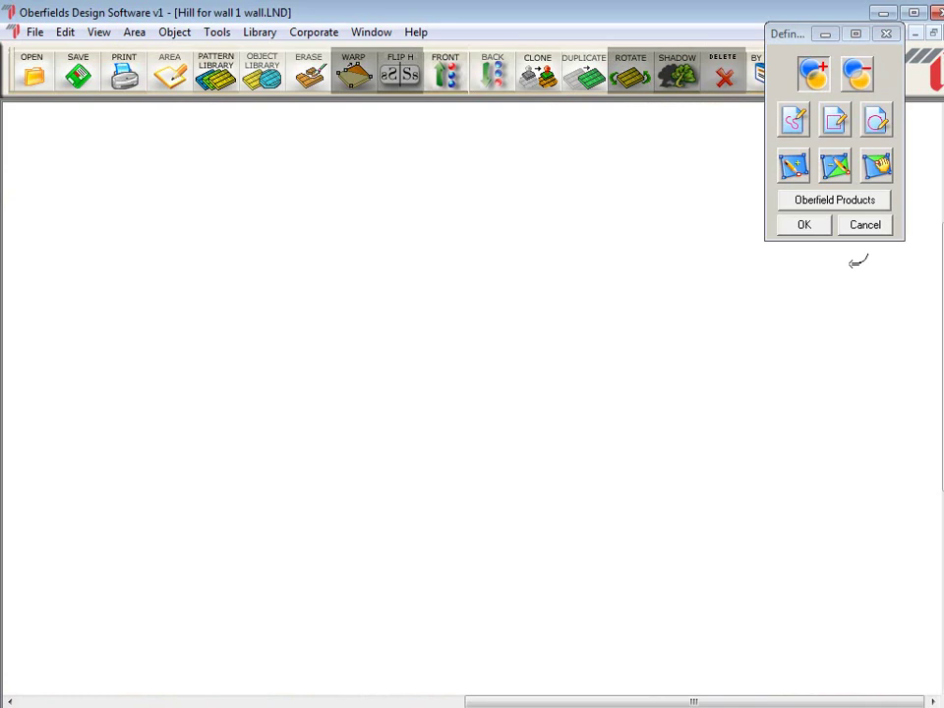
pyautogui.click(803, 224)
pyautogui.click(829, 283)
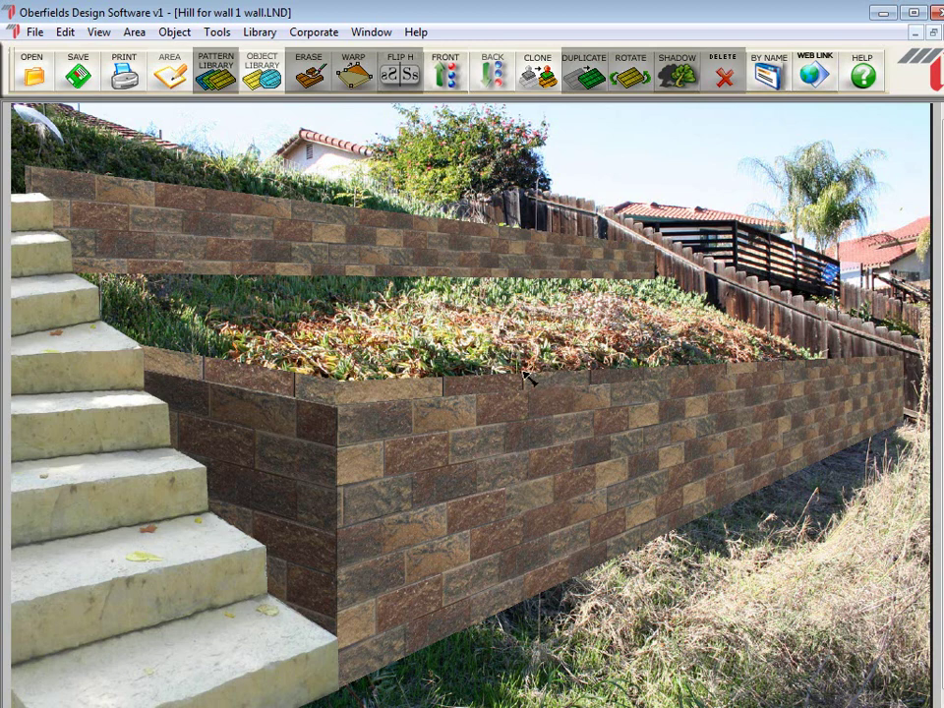
# Define a narrow cap area along the top of the front wall, from the near corner to the fence end.
pyautogui.click(158, 73)
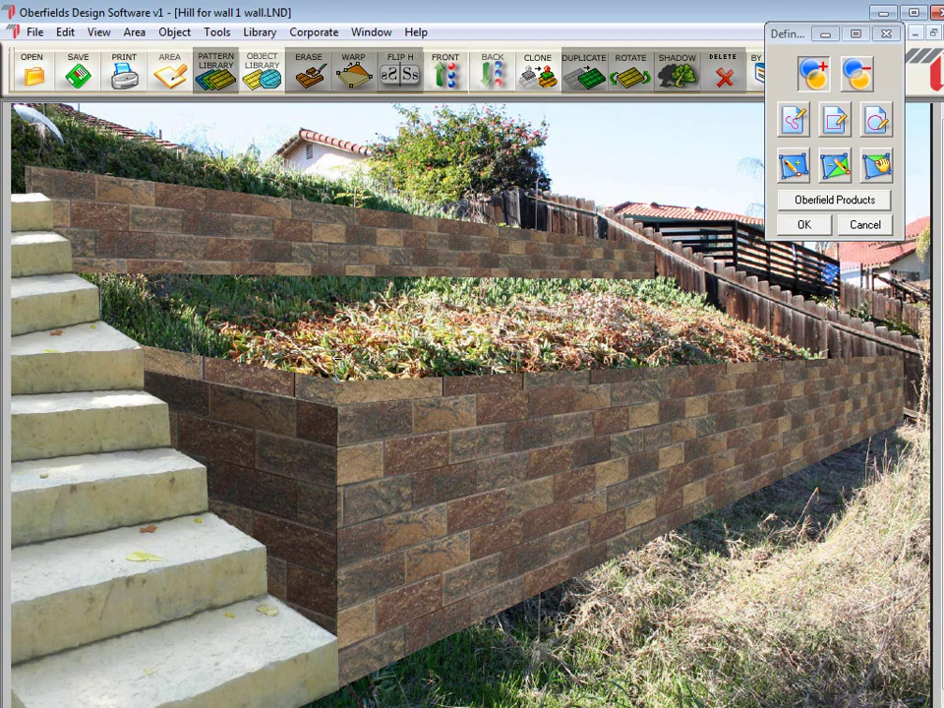
pyautogui.click(332, 361)
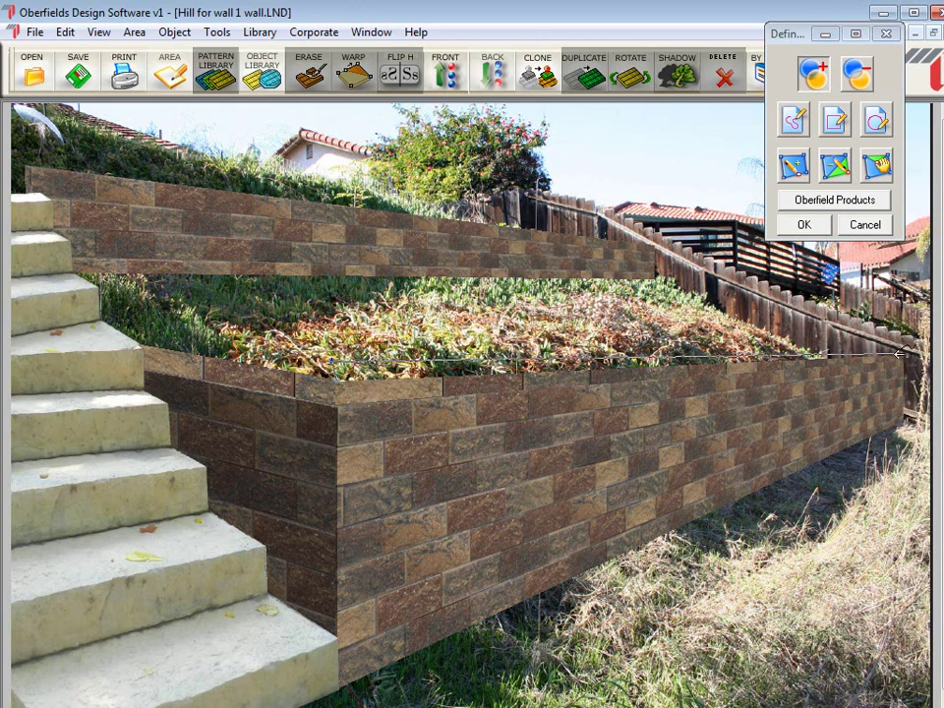
pyautogui.click(896, 353)
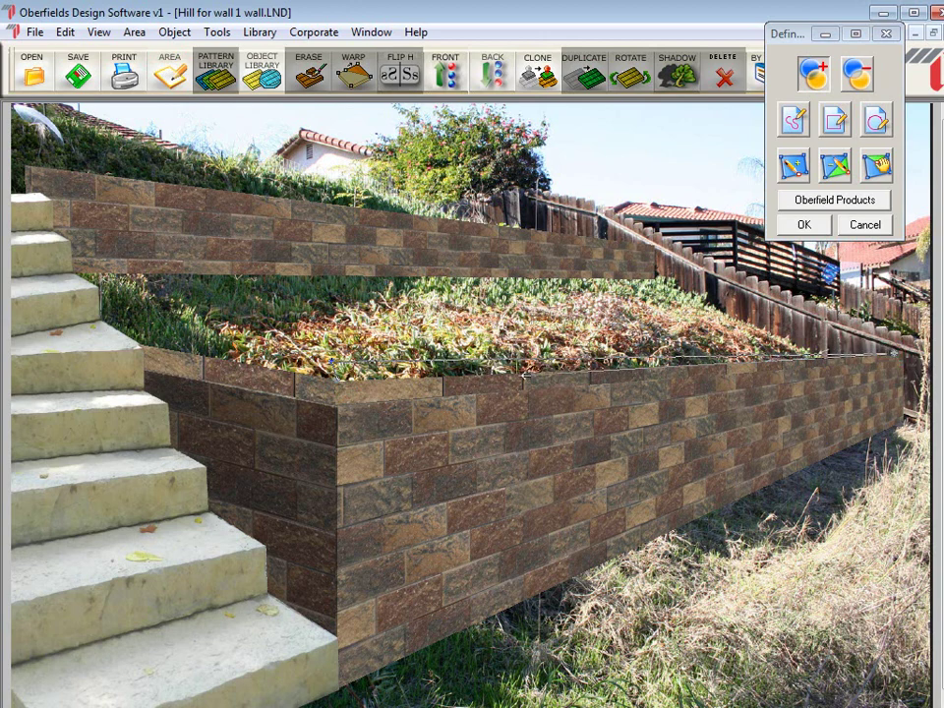
pyautogui.click(338, 382)
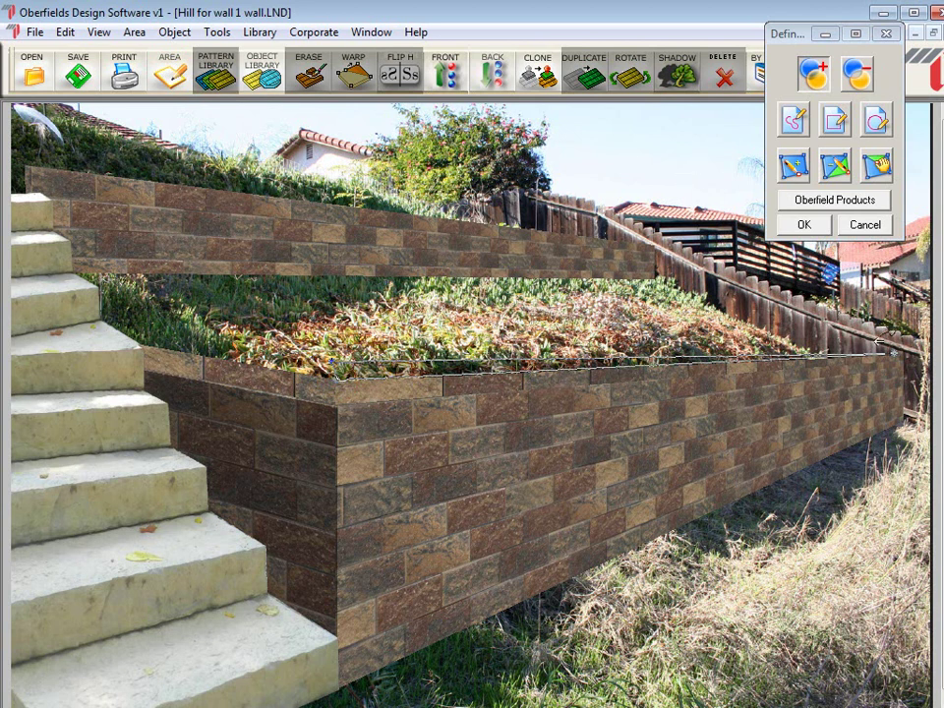
# Fill the cap area with the block pattern grabbed from the front wall's top course.
pyautogui.click(832, 199)
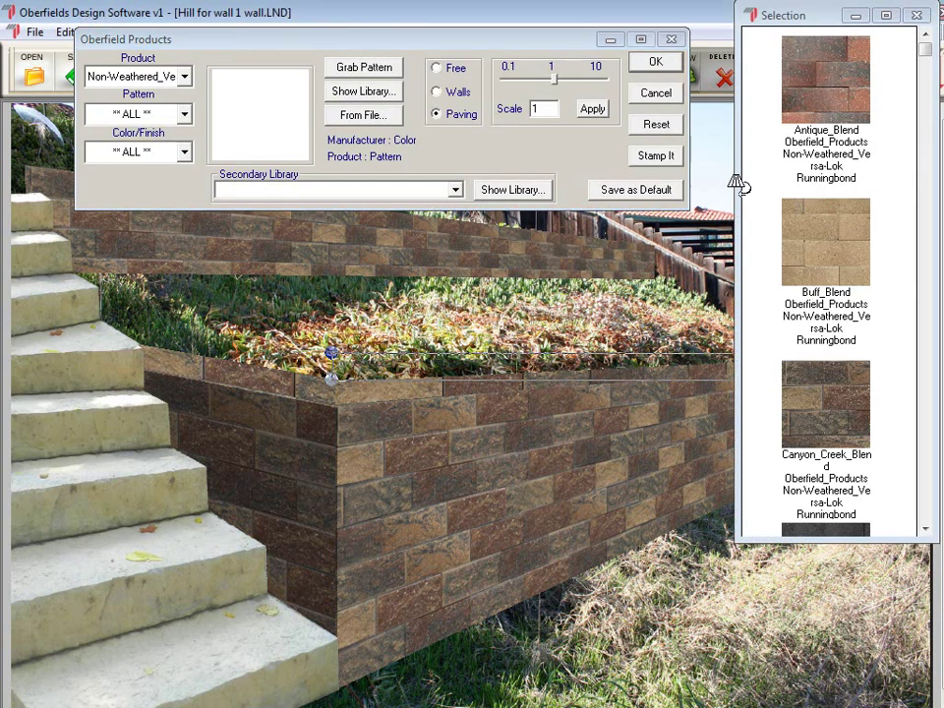
pyautogui.click(372, 68)
pyautogui.click(372, 385)
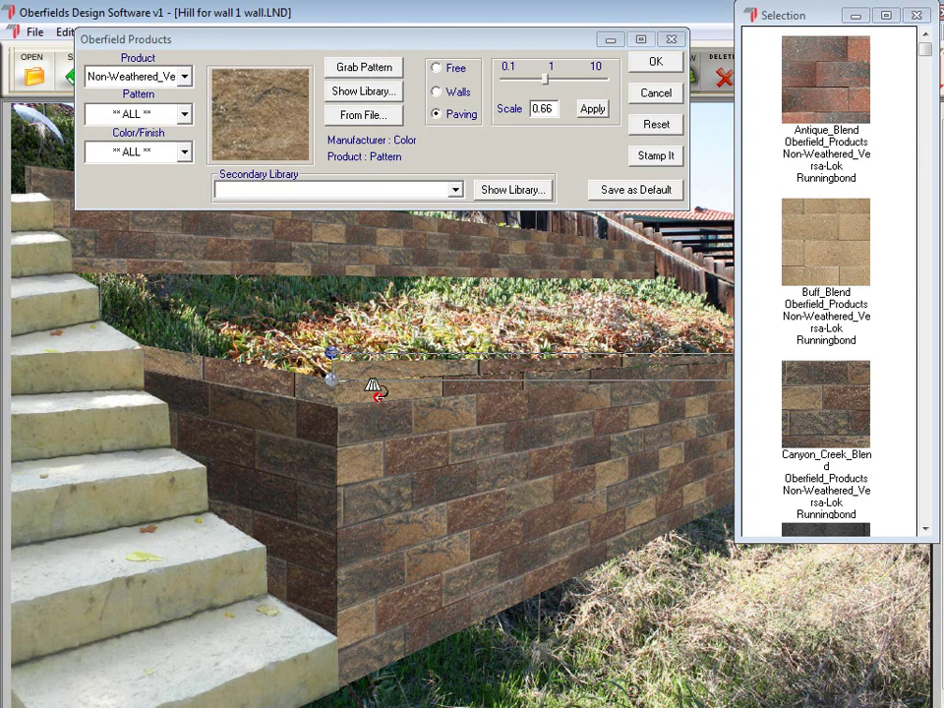
pyautogui.click(855, 14)
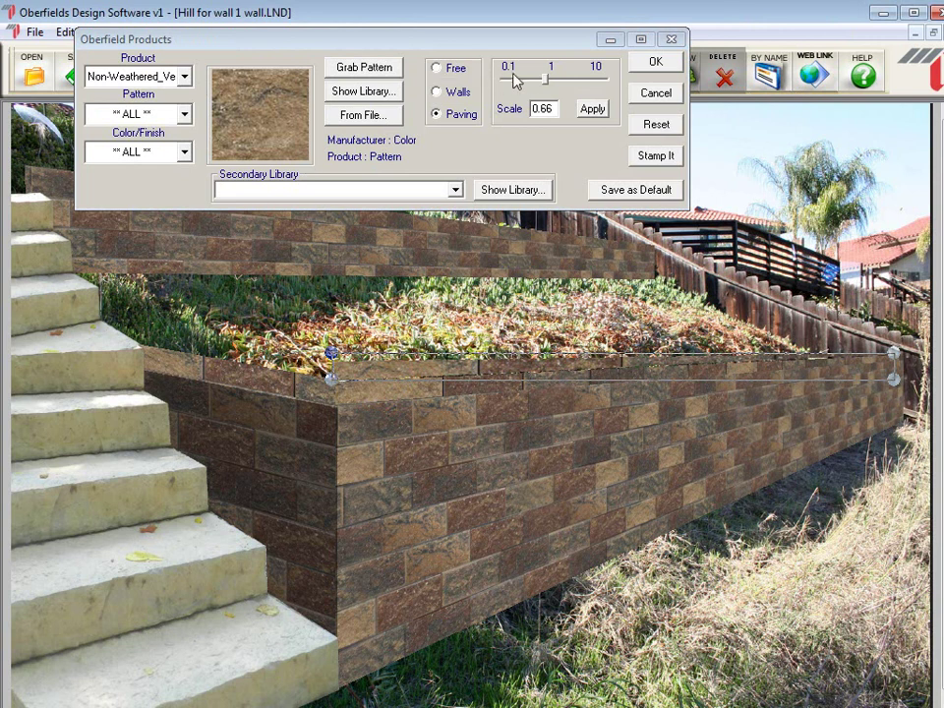
# Warp the cap texture with Free perspective so it recedes along the wall top, and apply it at scale 0.44.
pyautogui.click(435, 68)
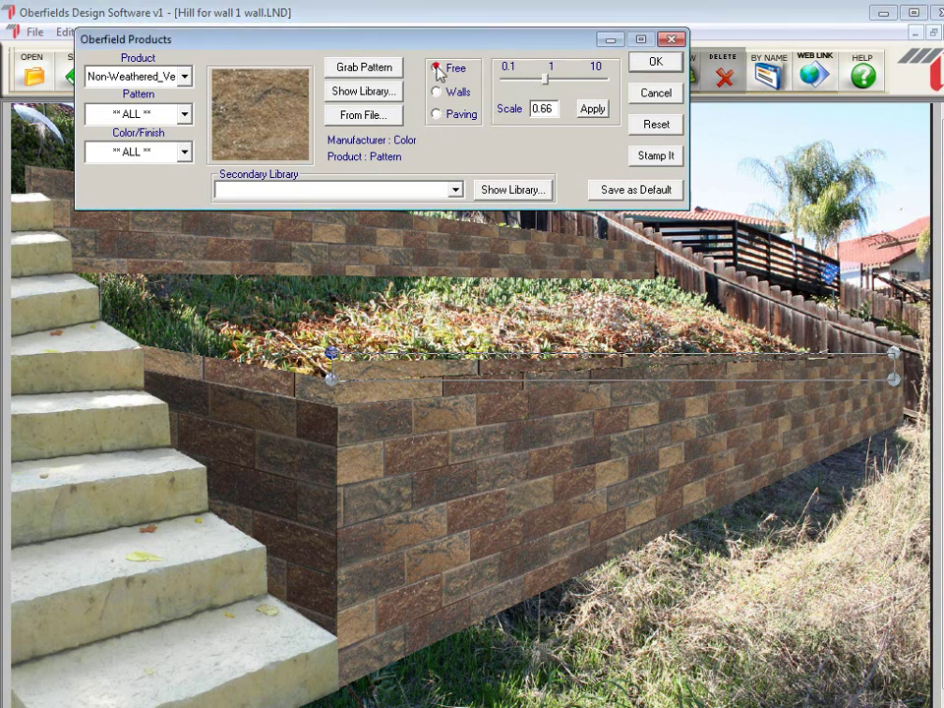
pyautogui.moveTo(330, 378); pyautogui.dragTo(305, 352)
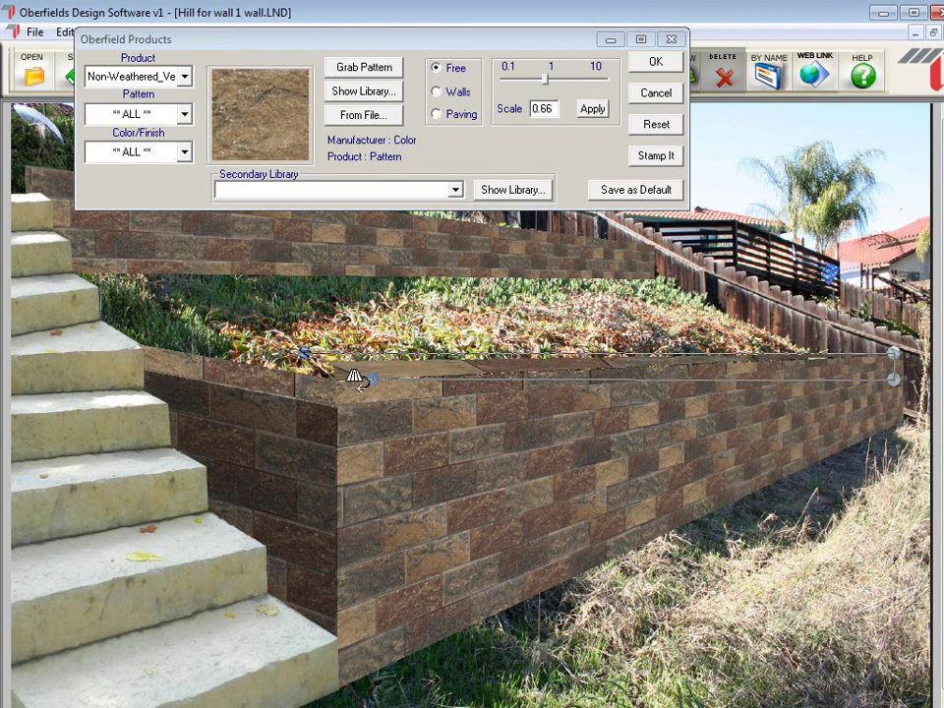
pyautogui.moveTo(368, 382); pyautogui.dragTo(340, 379)
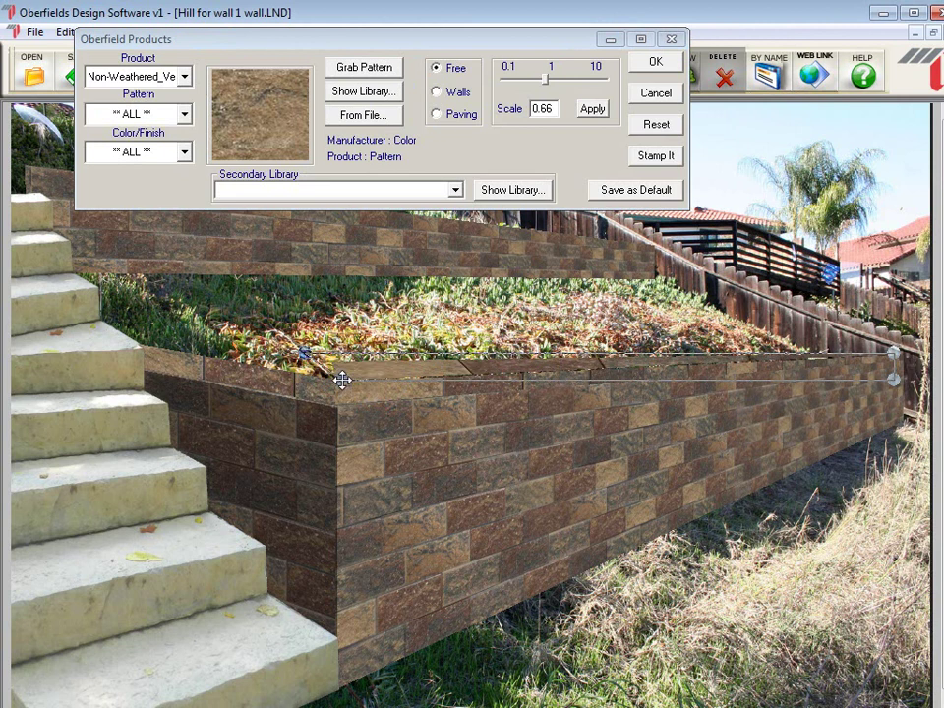
pyautogui.moveTo(890, 354); pyautogui.dragTo(848, 354)
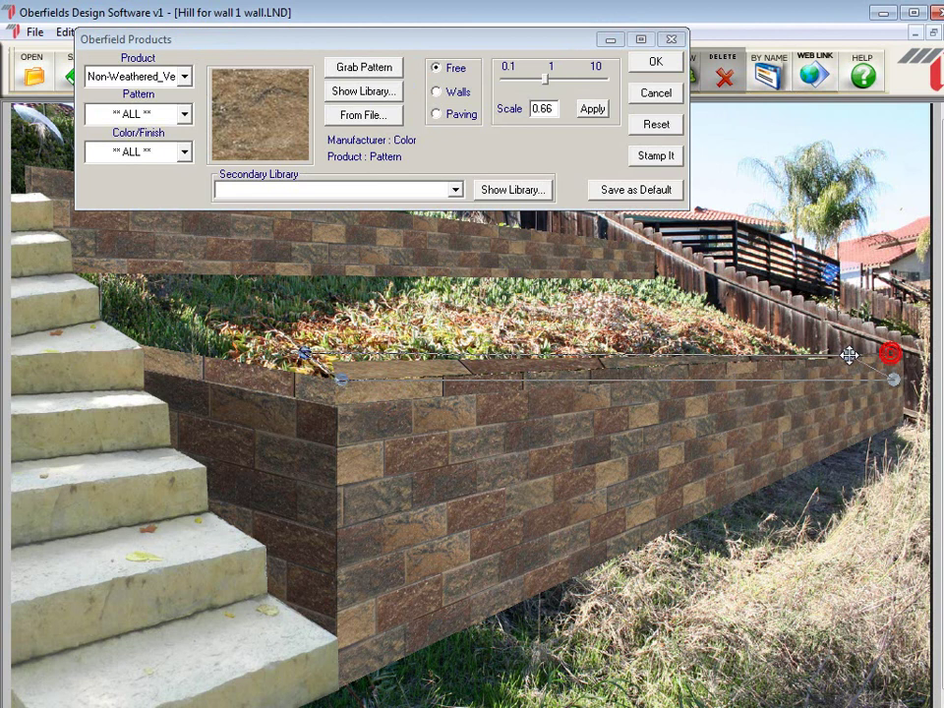
pyautogui.moveTo(893, 383); pyautogui.dragTo(906, 361)
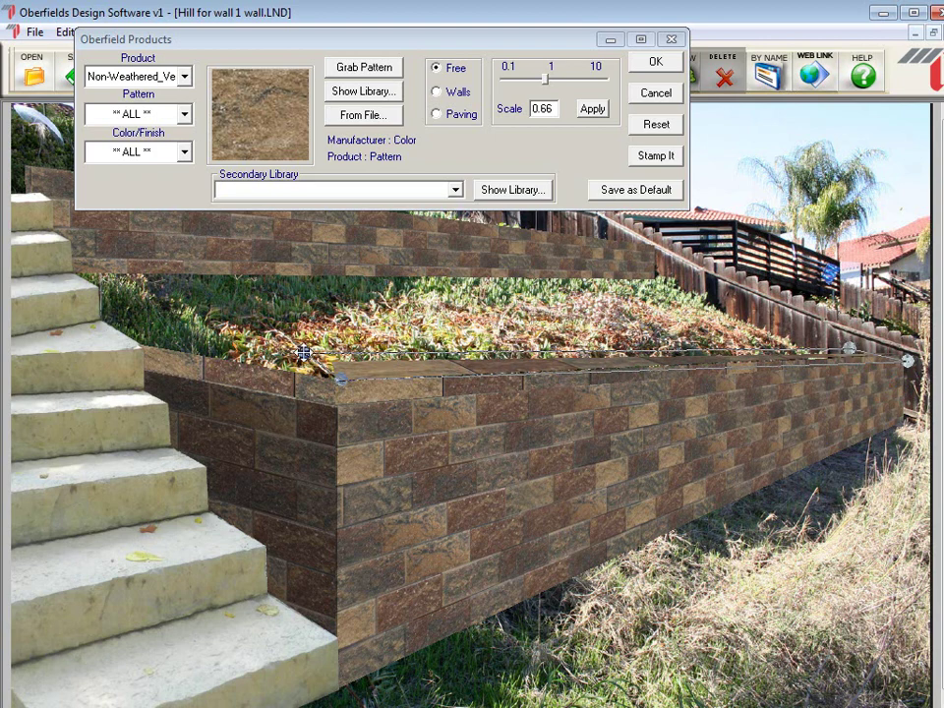
pyautogui.moveTo(304, 352); pyautogui.dragTo(288, 358)
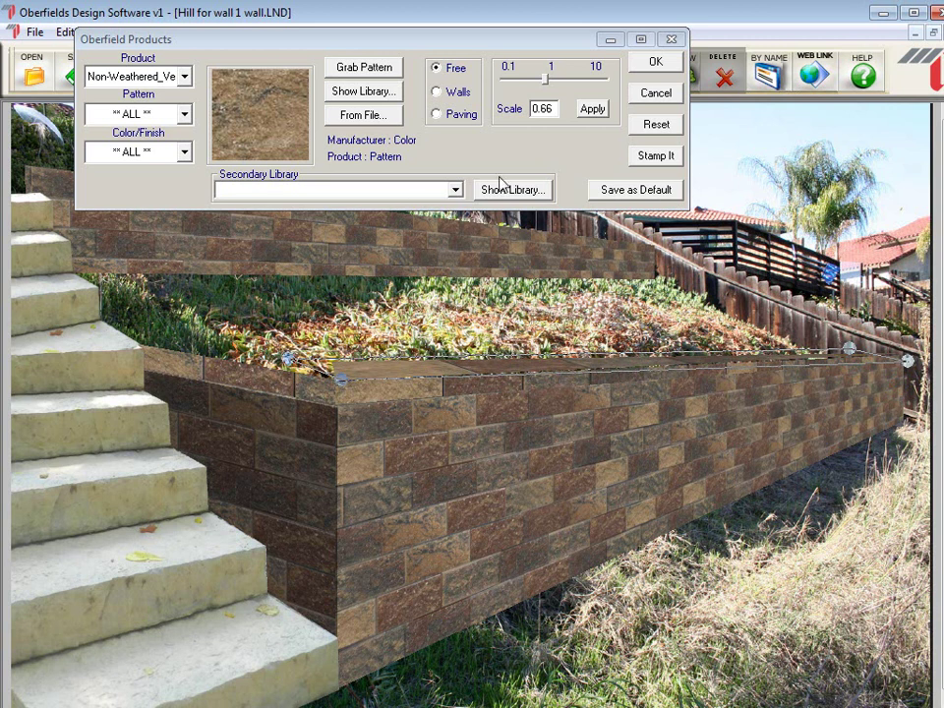
pyautogui.moveTo(545, 83); pyautogui.dragTo(536, 88)
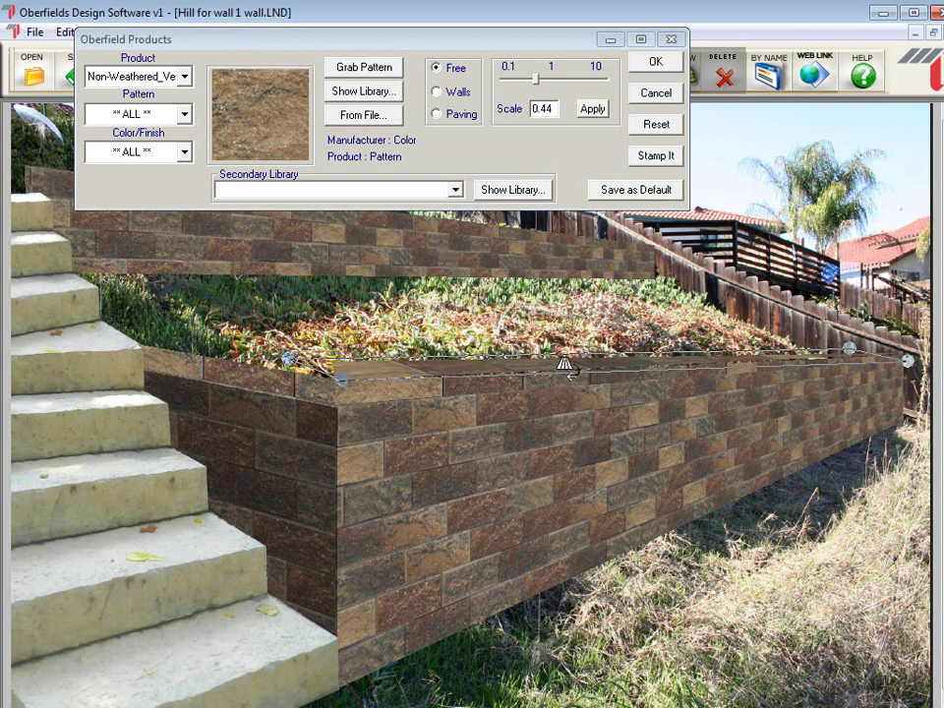
pyautogui.click(654, 63)
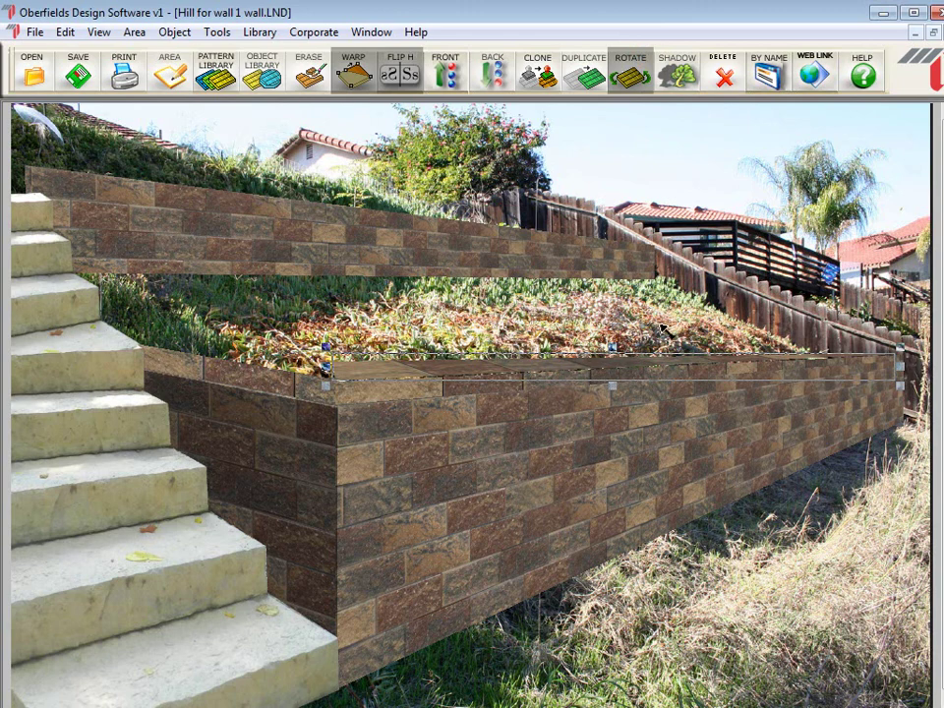
# Edit the front cap area's outline so its fence end and near corner meet the edges of the wall's top course.
pyautogui.click(135, 34)
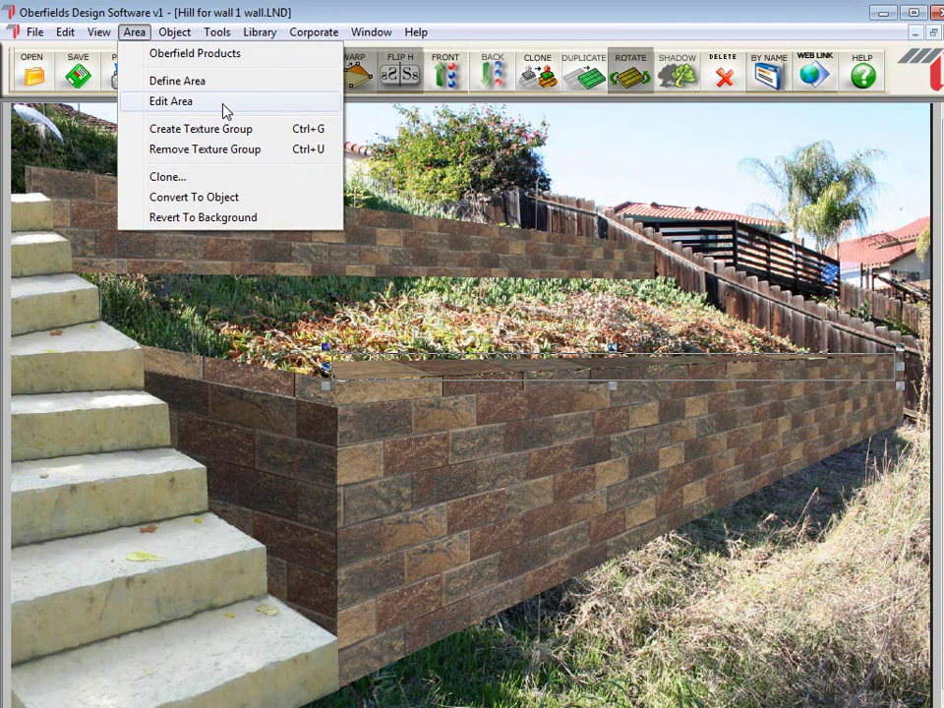
pyautogui.click(171, 102)
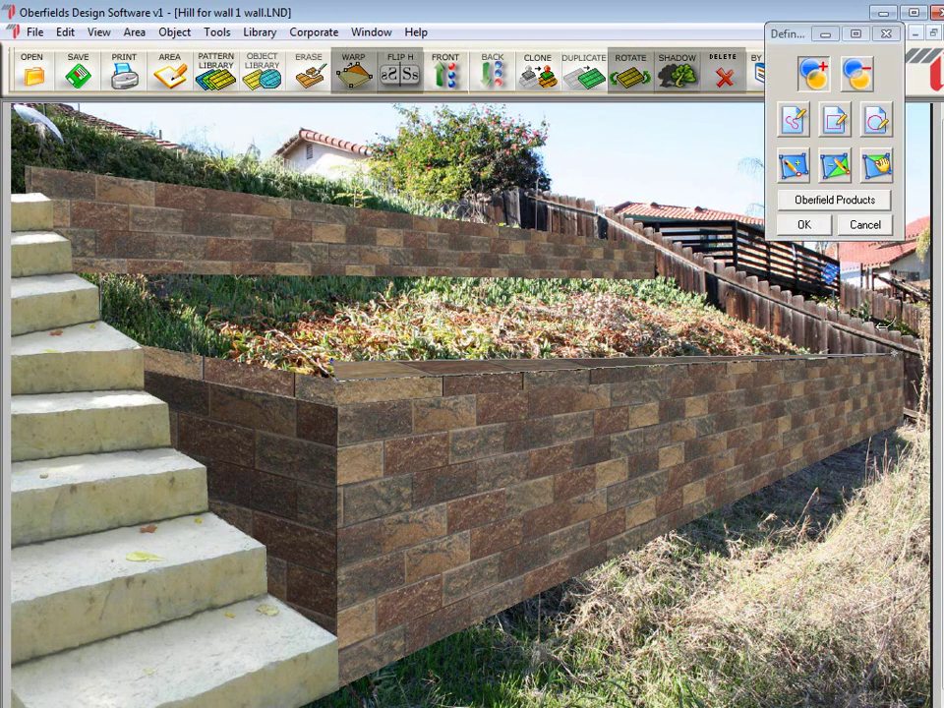
pyautogui.scroll(1, 862, 318)
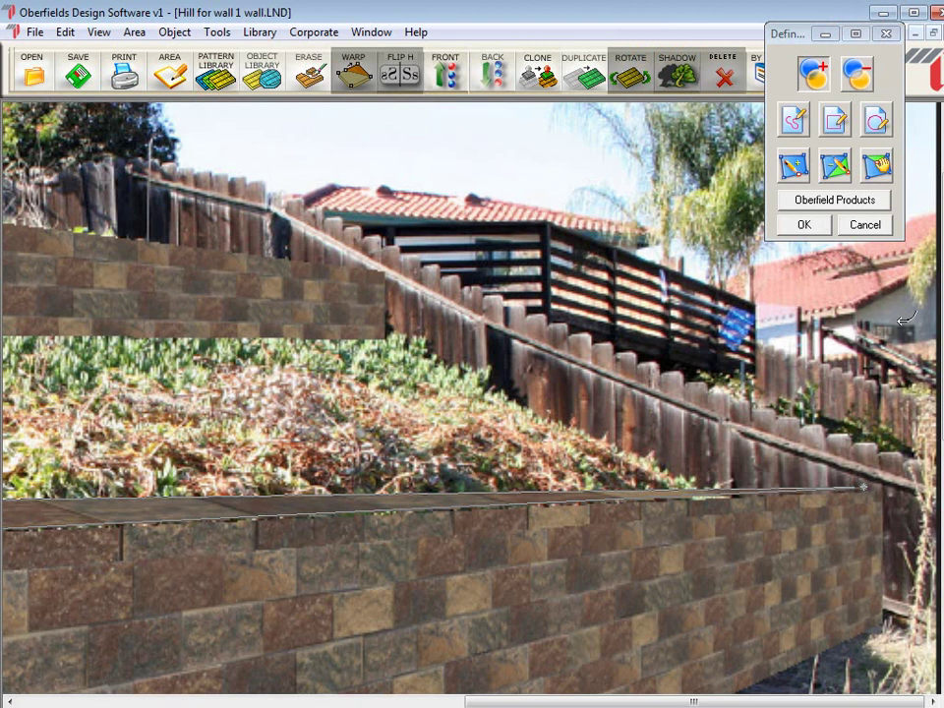
pyautogui.moveTo(865, 486); pyautogui.dragTo(869, 491)
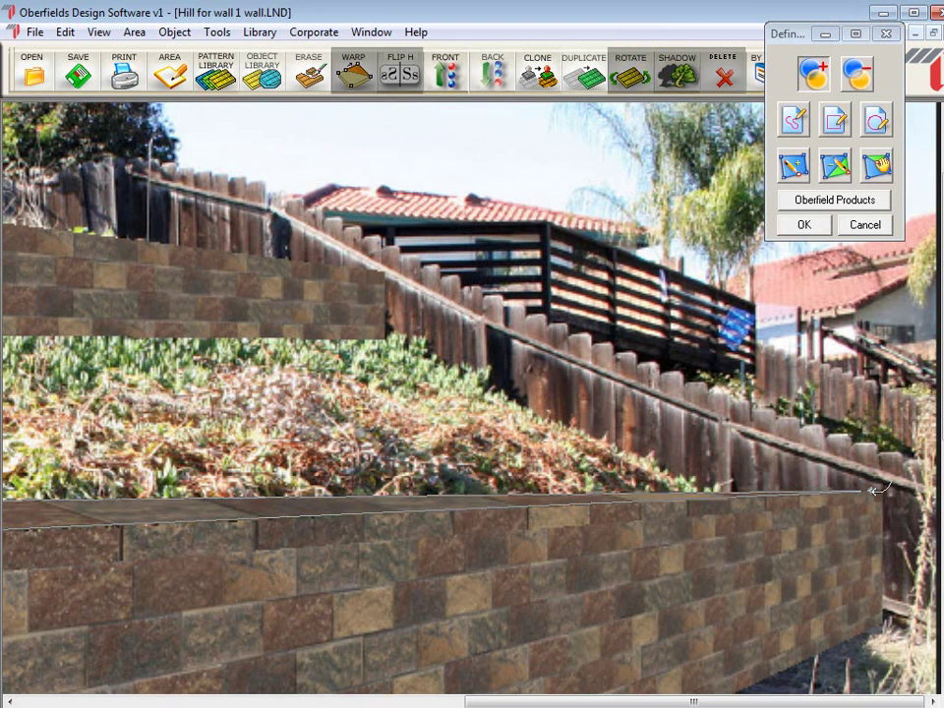
pyautogui.moveTo(530, 699); pyautogui.dragTo(325, 699)
pyautogui.moveTo(161, 539); pyautogui.dragTo(164, 544)
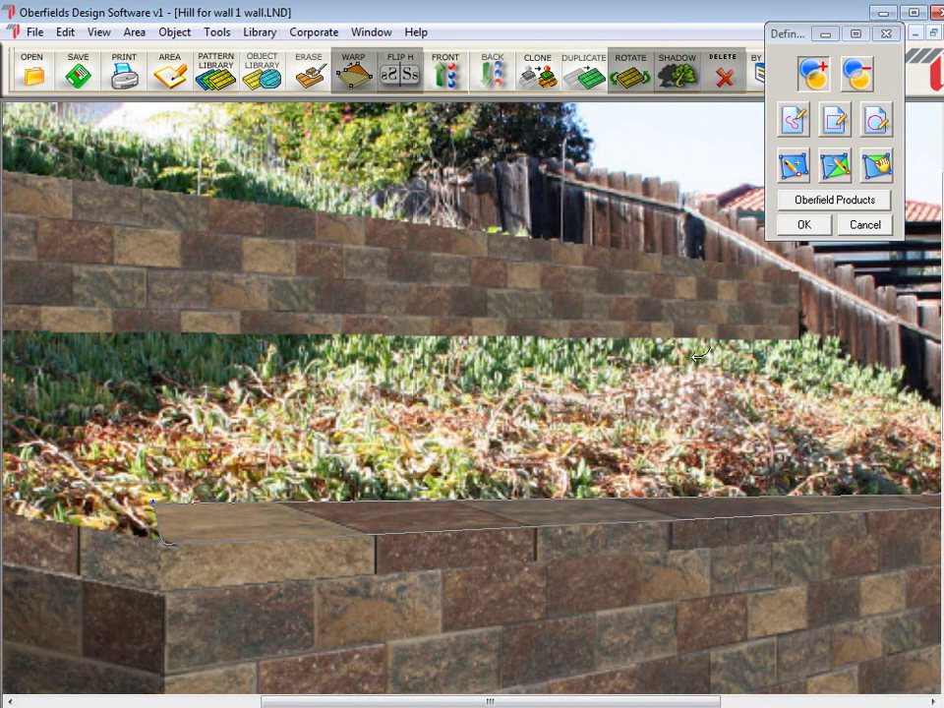
pyautogui.scroll(-1, 700, 355)
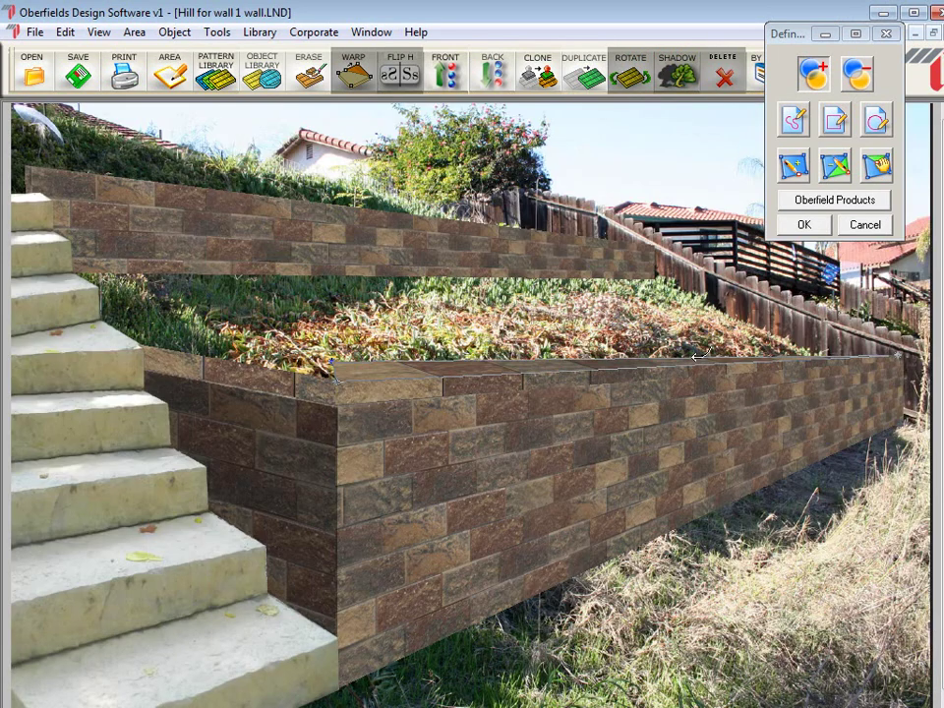
pyautogui.click(809, 224)
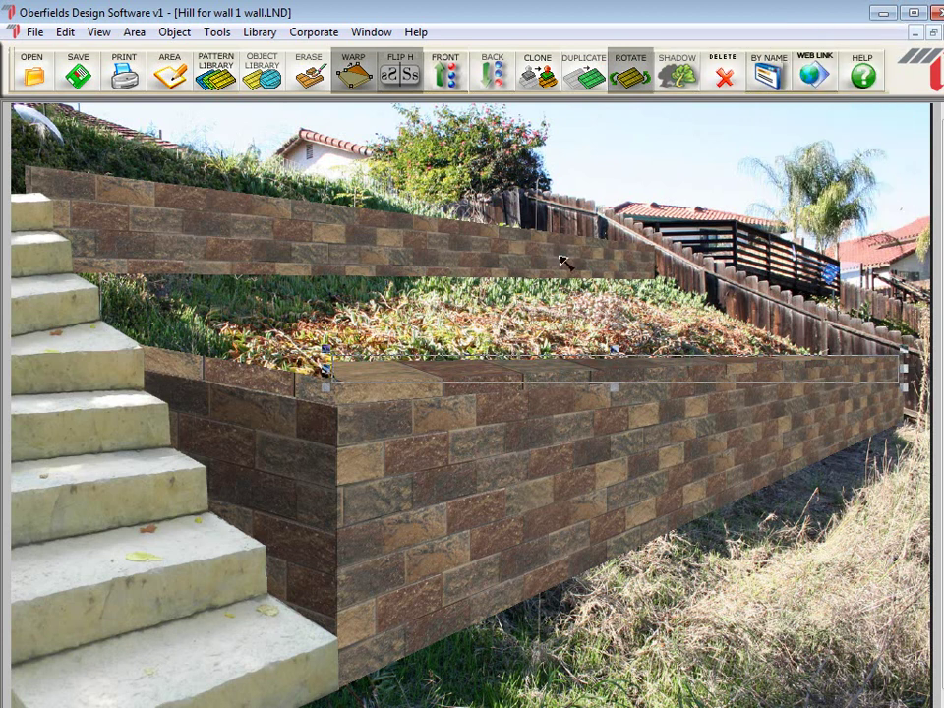
# Define a cap area along the top of the short side wall, from the front corner to the stairs.
pyautogui.click(560, 269)
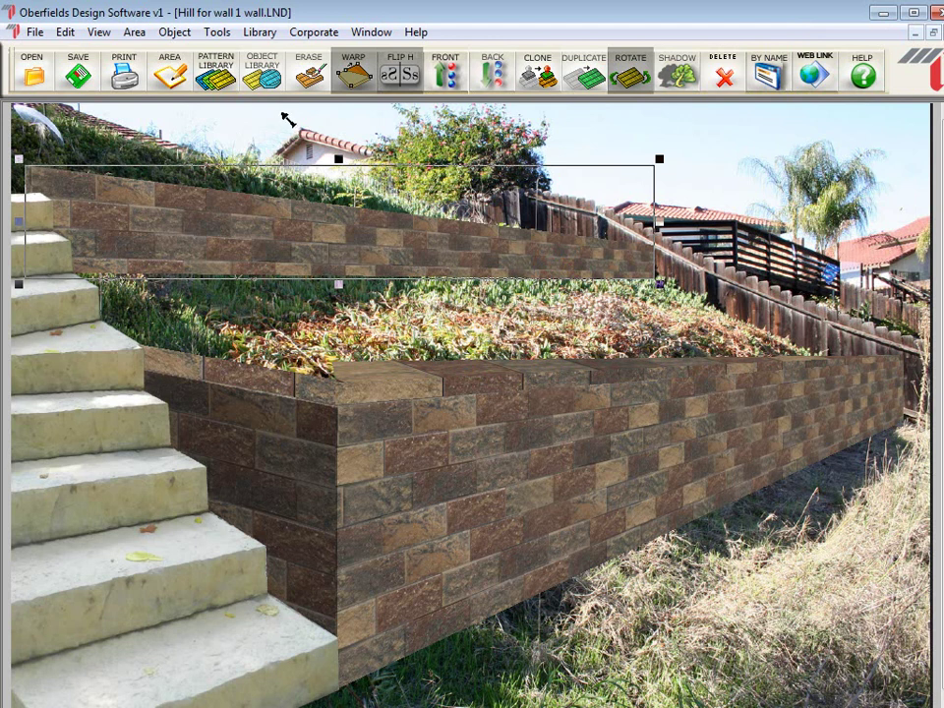
pyautogui.click(169, 75)
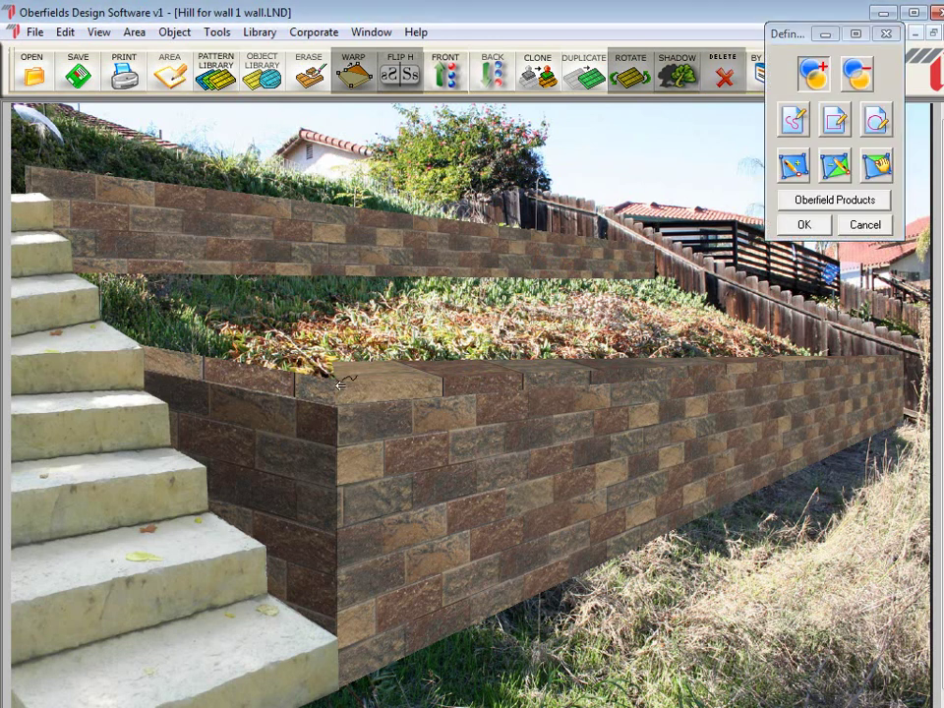
pyautogui.scroll(2, 344, 381)
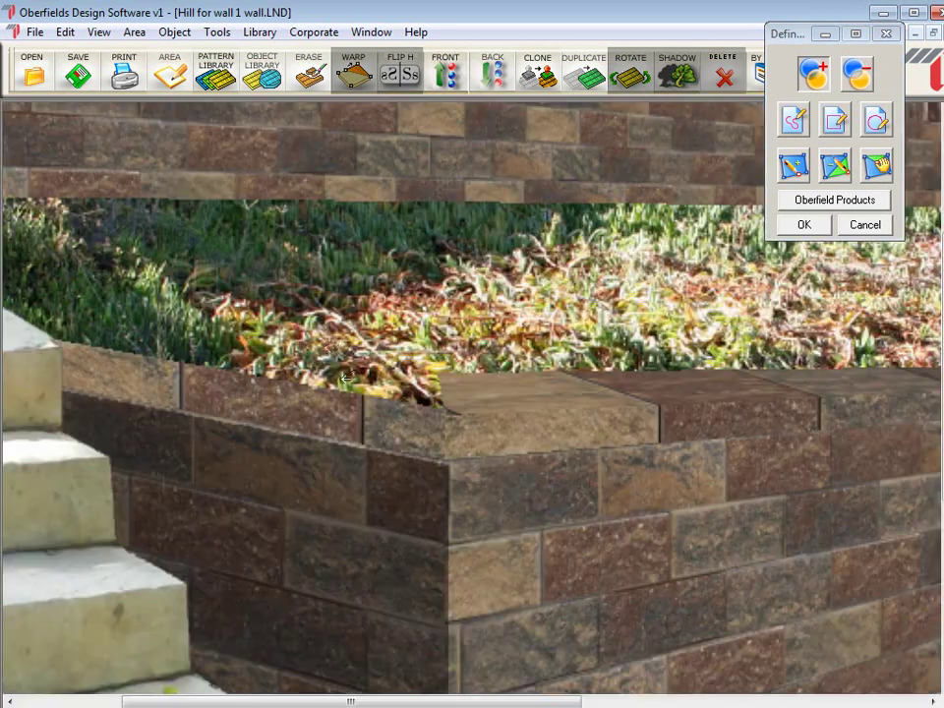
pyautogui.click(437, 369)
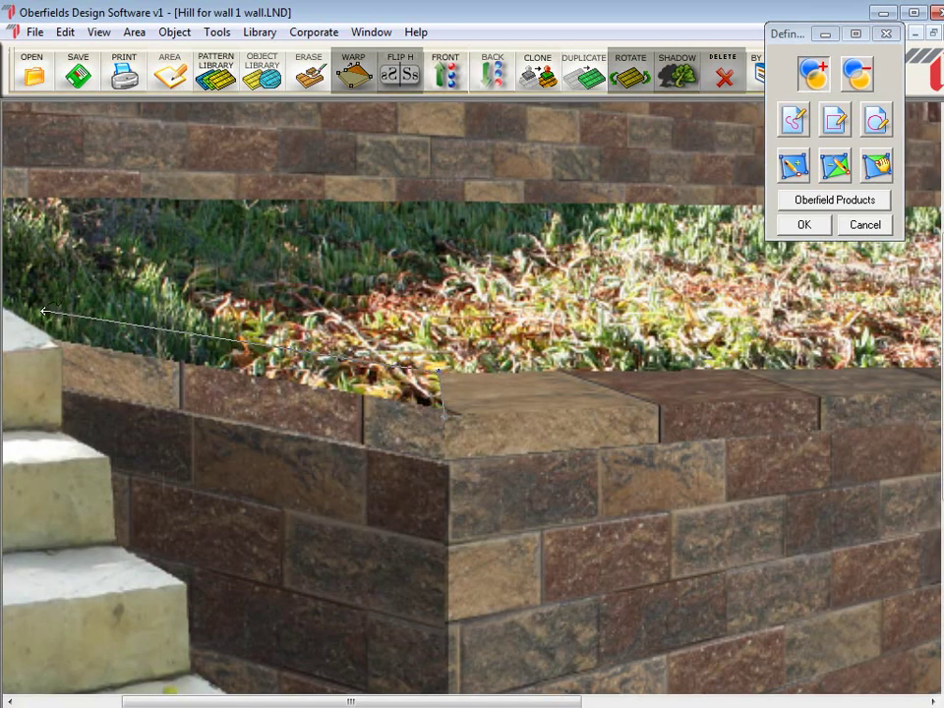
pyautogui.hscroll(-3, 41, 312)
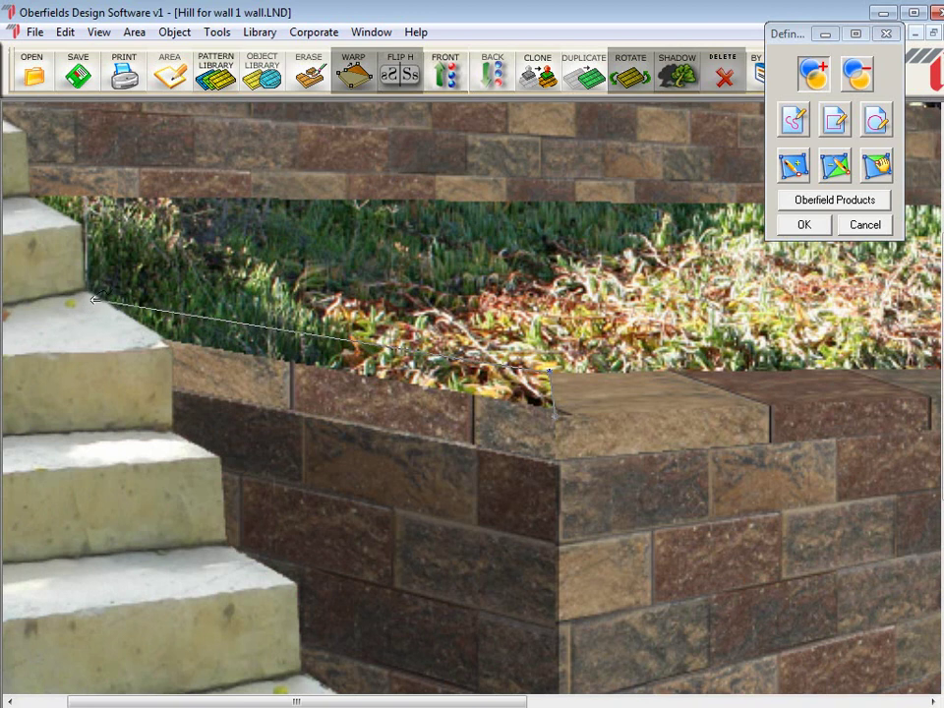
pyautogui.click(91, 300)
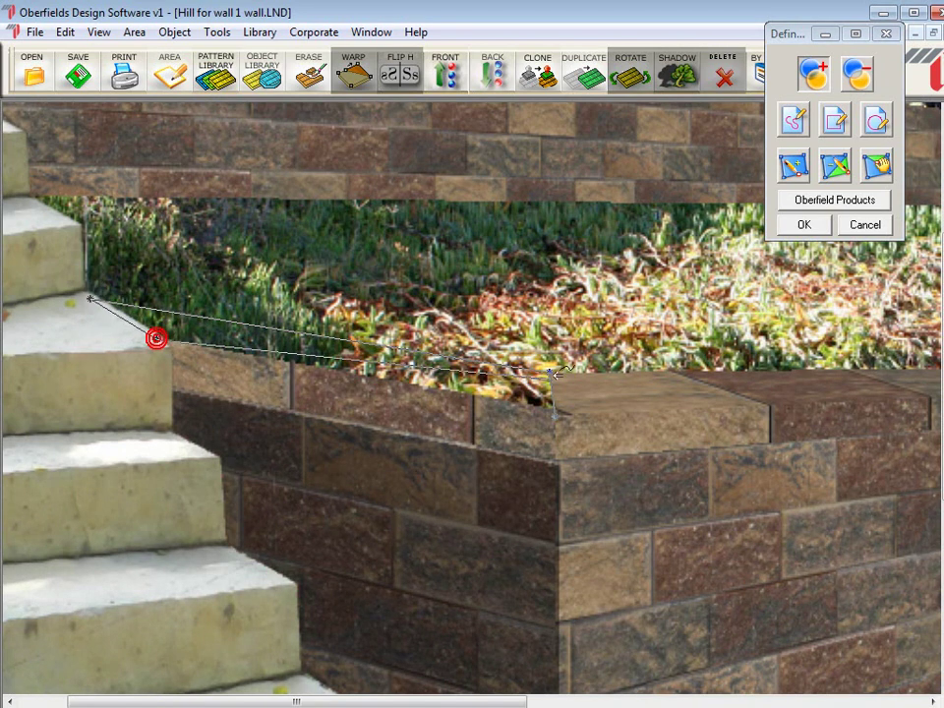
pyautogui.click(156, 339)
pyautogui.click(554, 416)
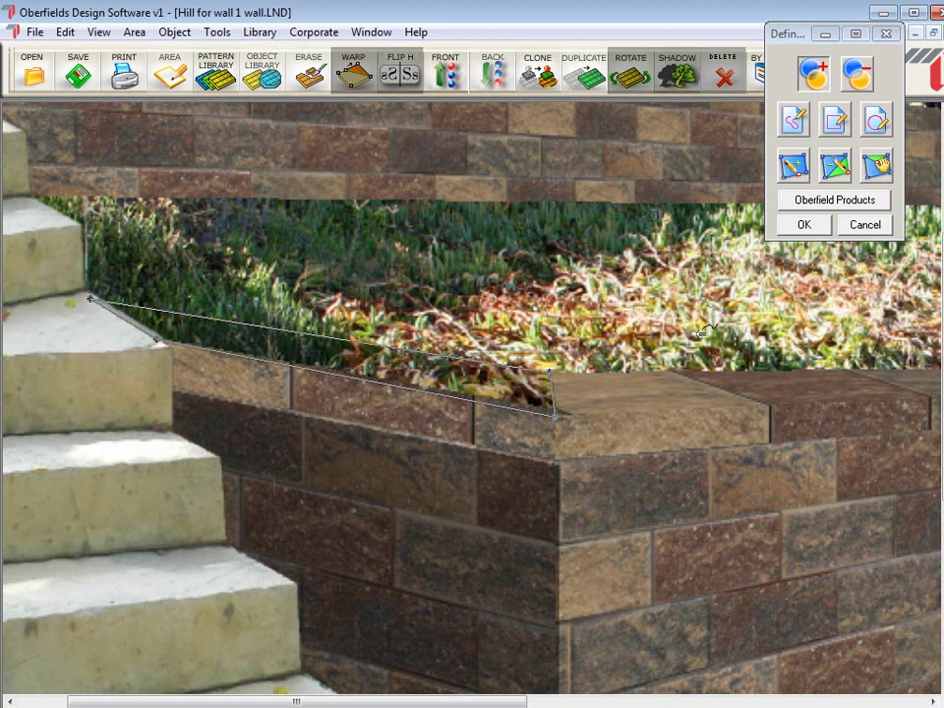
# Fill the side cap area with a block pattern grabbed from the adjoining front cap.
pyautogui.click(883, 200)
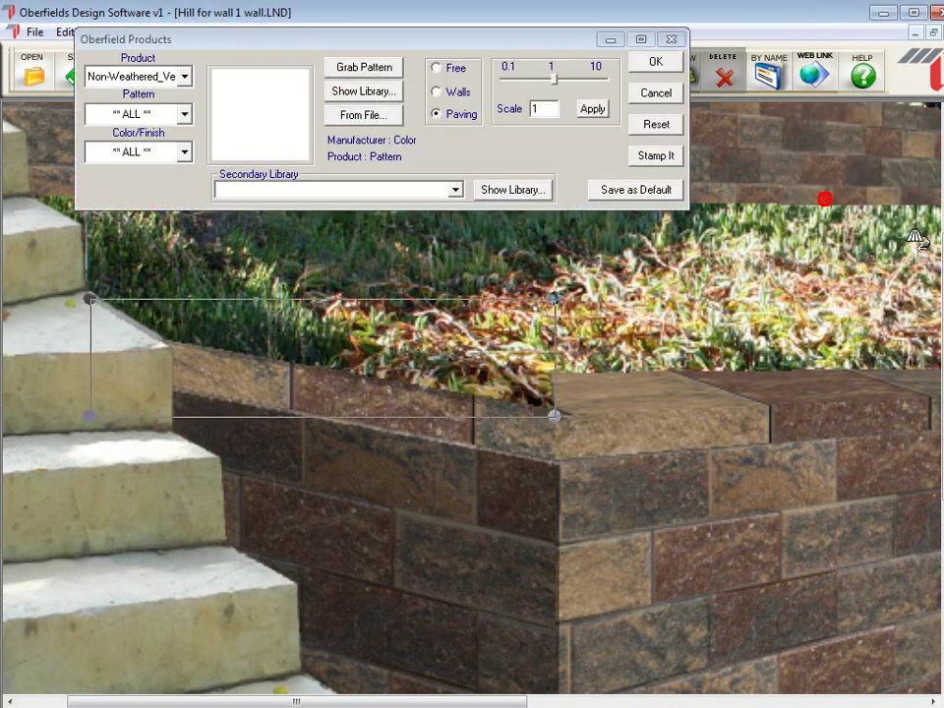
pyautogui.click(384, 67)
pyautogui.click(696, 385)
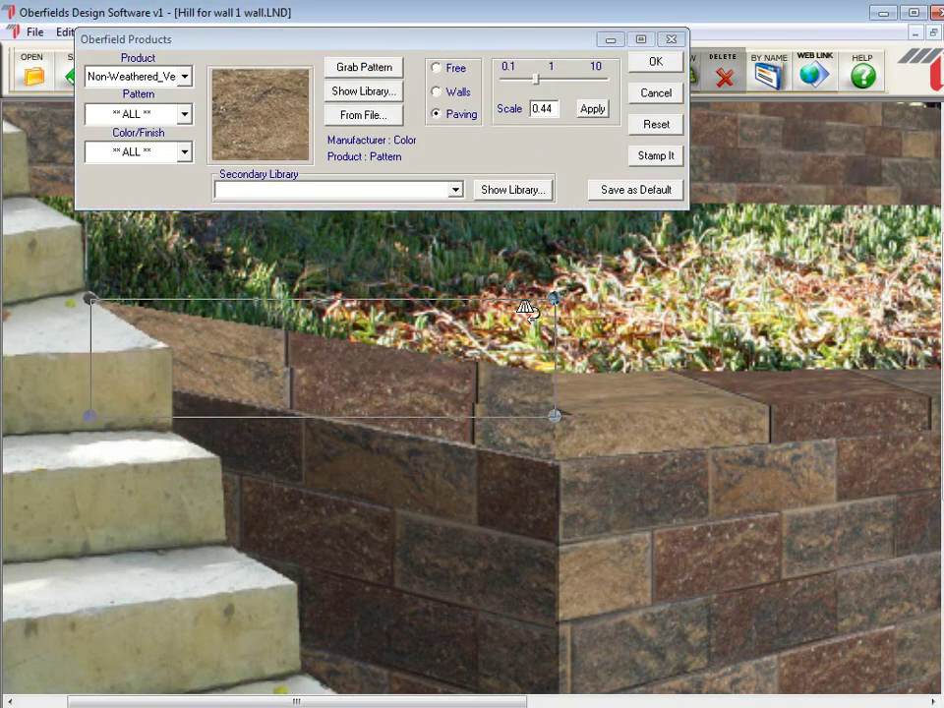
# Warp the side cap texture with Free perspective so it follows the short wall's top, and apply it at scale 0.39.
pyautogui.click(435, 68)
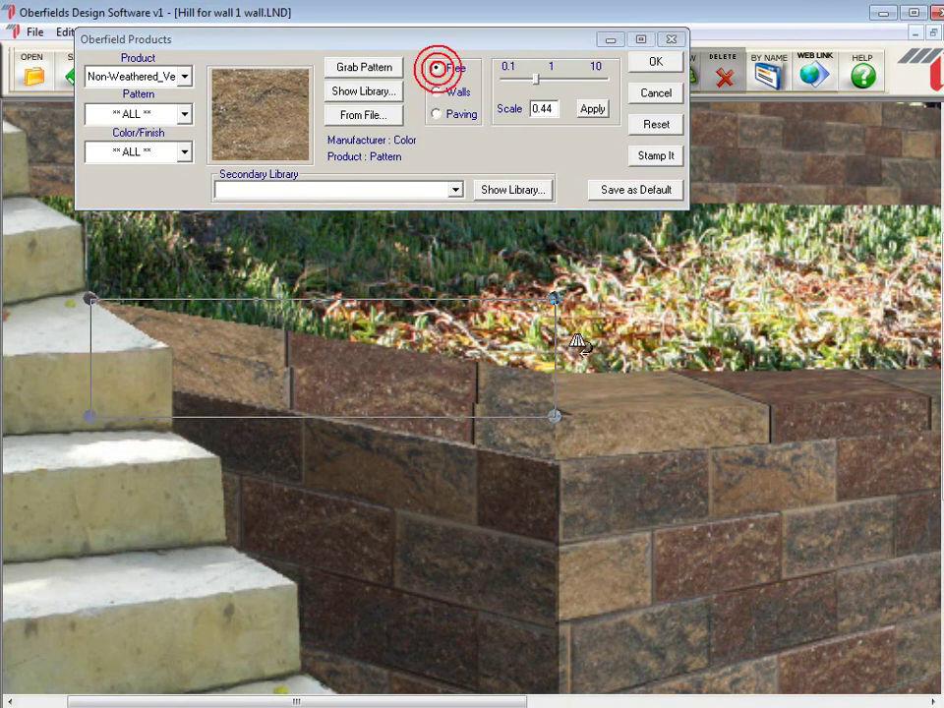
pyautogui.moveTo(550, 300); pyautogui.dragTo(620, 359)
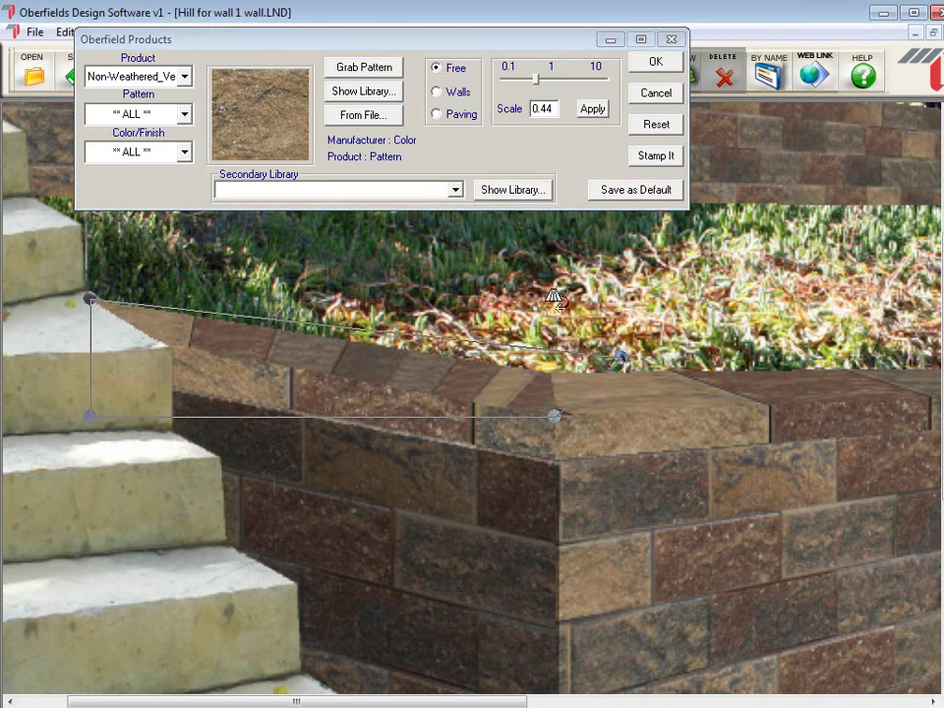
pyautogui.moveTo(90, 298); pyautogui.dragTo(208, 305)
pyautogui.moveTo(89, 415); pyautogui.dragTo(43, 349)
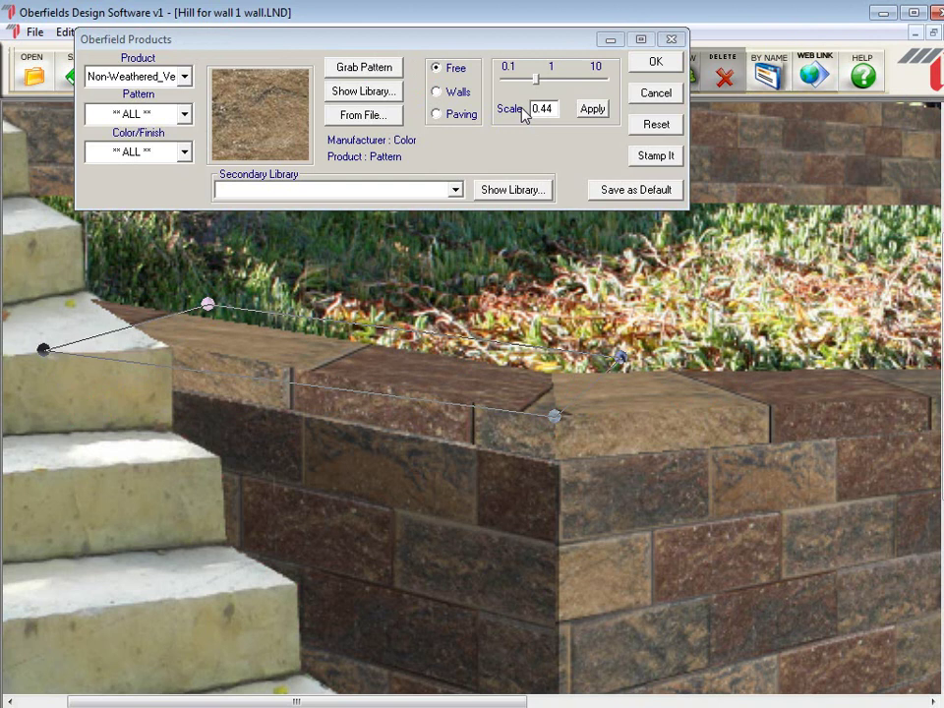
pyautogui.moveTo(539, 83); pyautogui.dragTo(533, 81)
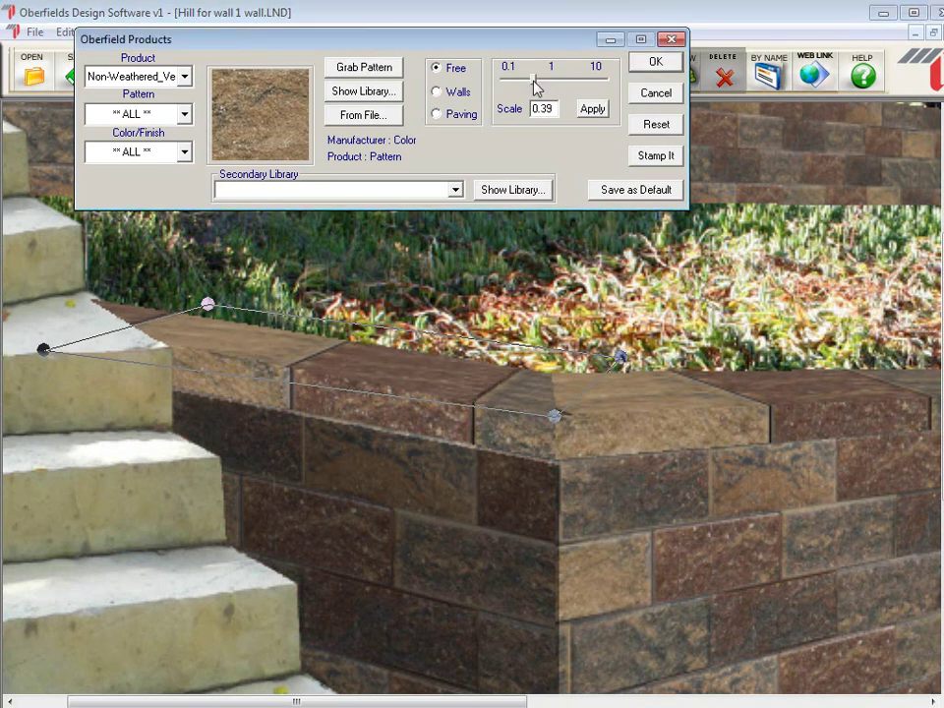
pyautogui.click(657, 65)
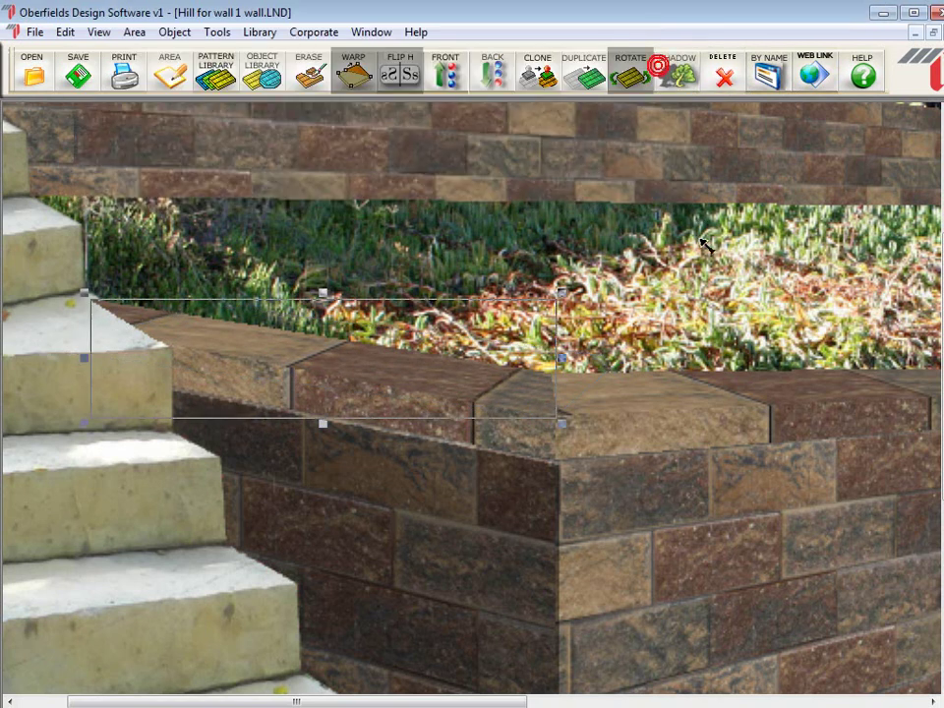
# Duplicate the side wall's top course, convert the copy to a shadow and place it over the original course.
pyautogui.press('-')
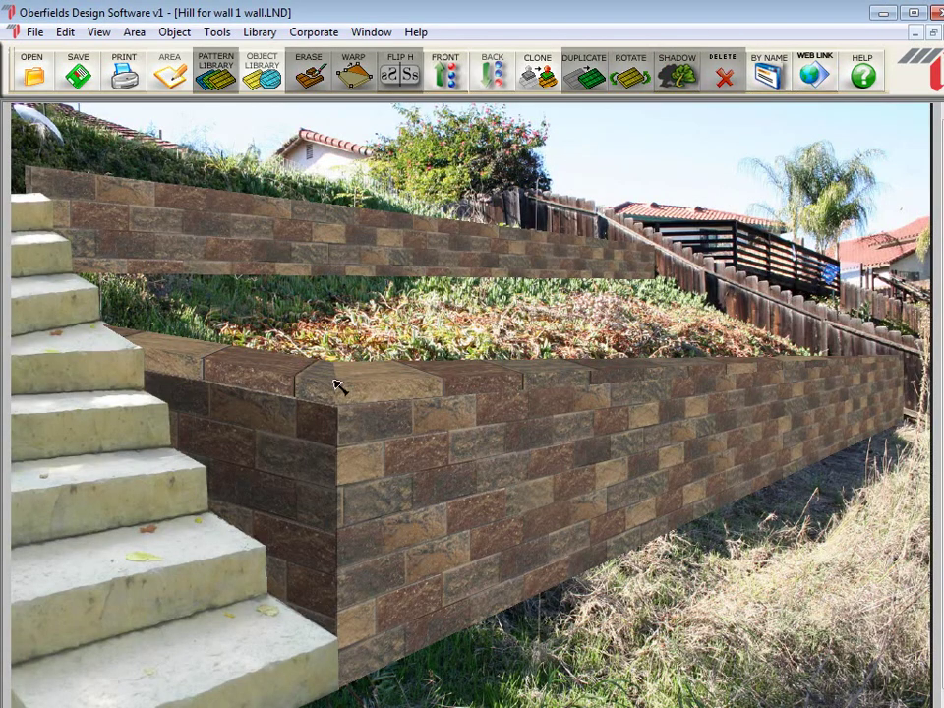
pyautogui.click(248, 382)
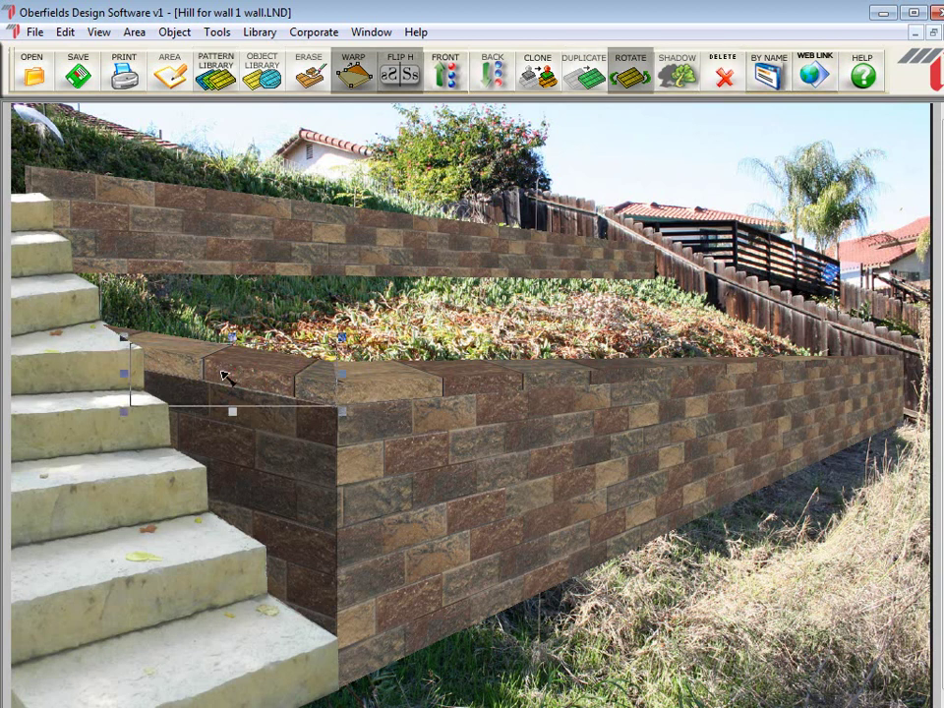
pyautogui.click(583, 70)
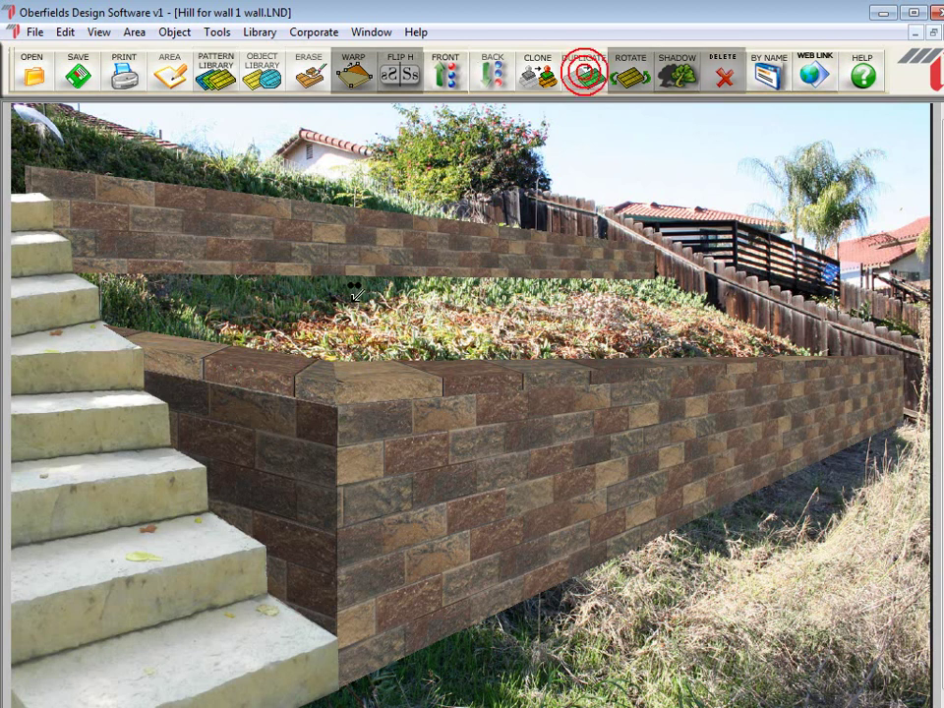
pyautogui.click(369, 302)
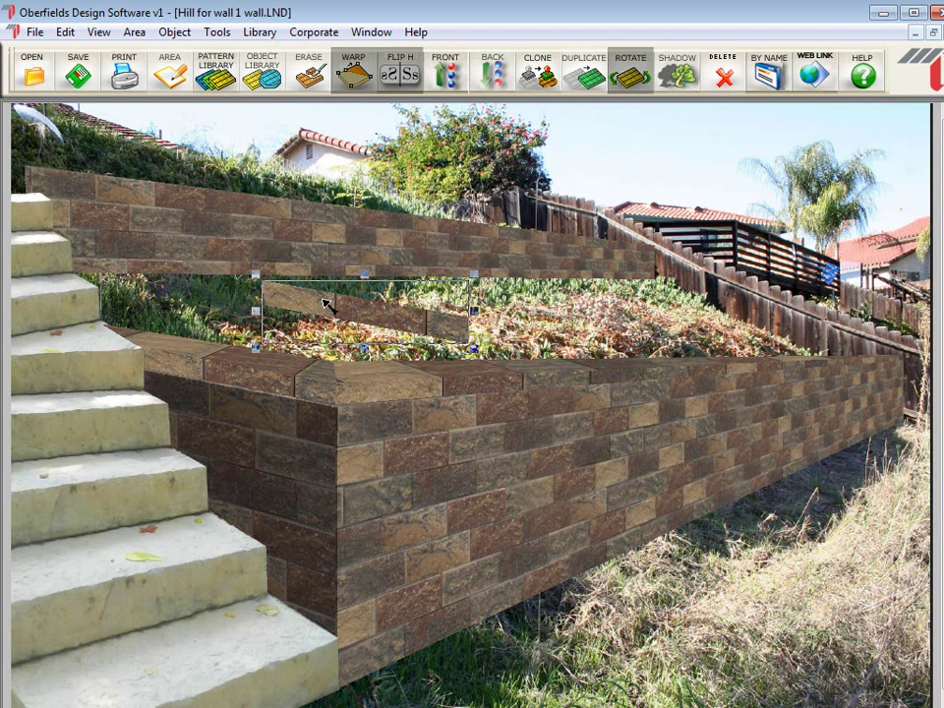
pyautogui.click(677, 72)
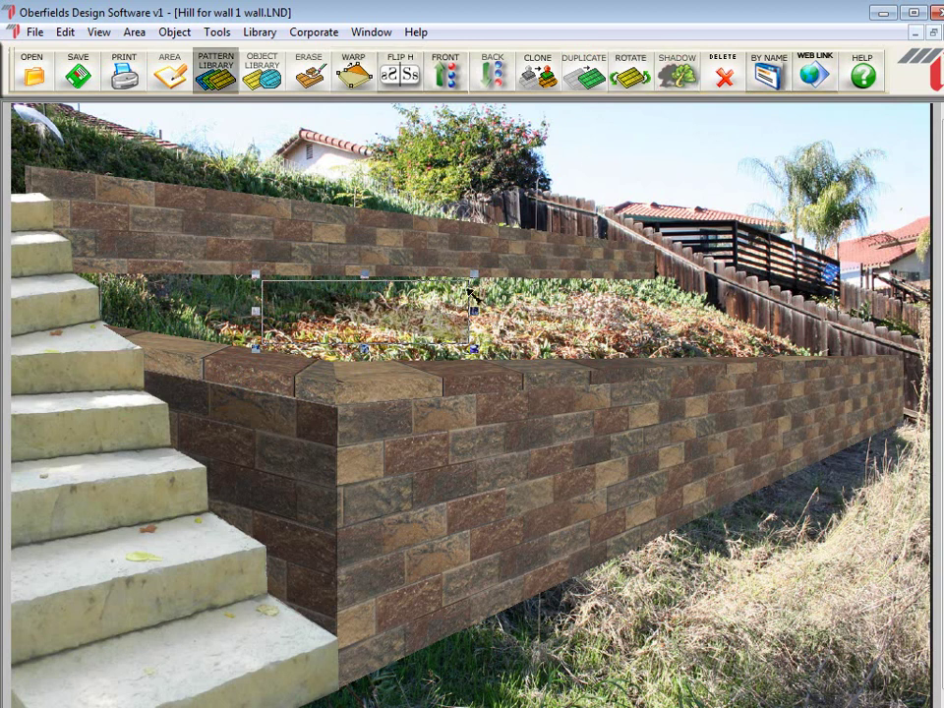
pyautogui.moveTo(432, 323); pyautogui.dragTo(293, 385)
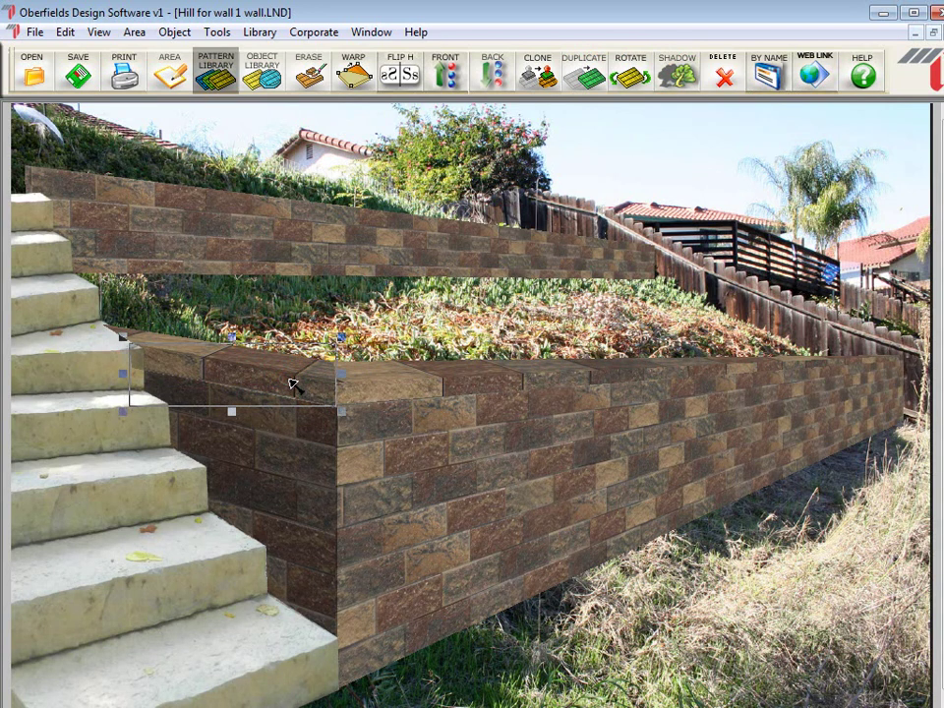
# Set the transparency of the side course's shadow to 40%.
pyautogui.doubleClick(293, 385)
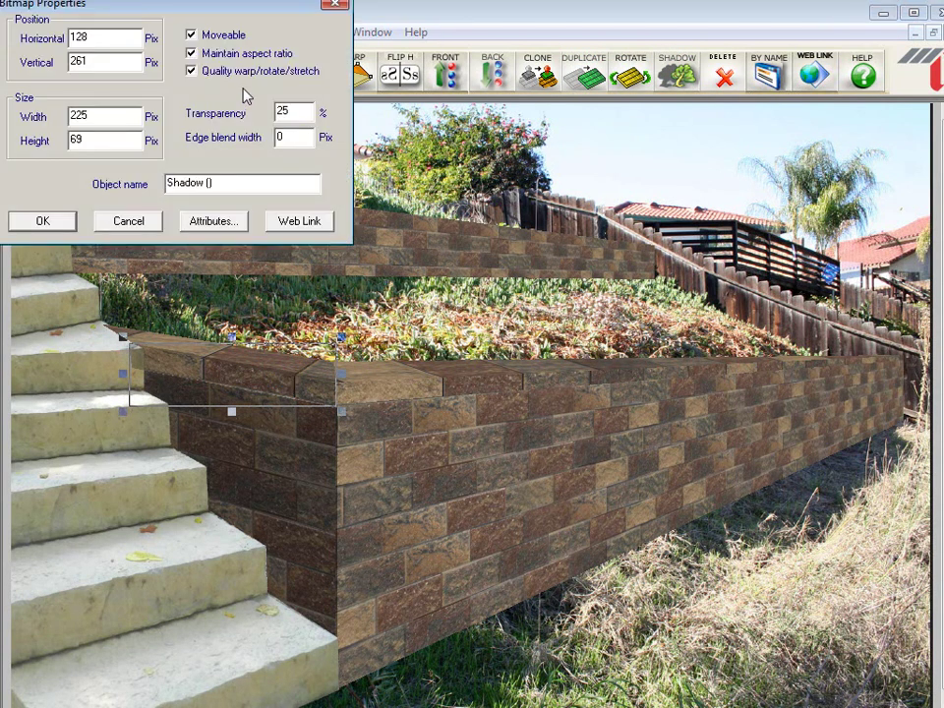
pyautogui.doubleClick(293, 111)
pyautogui.write('40')
pyautogui.click(47, 220)
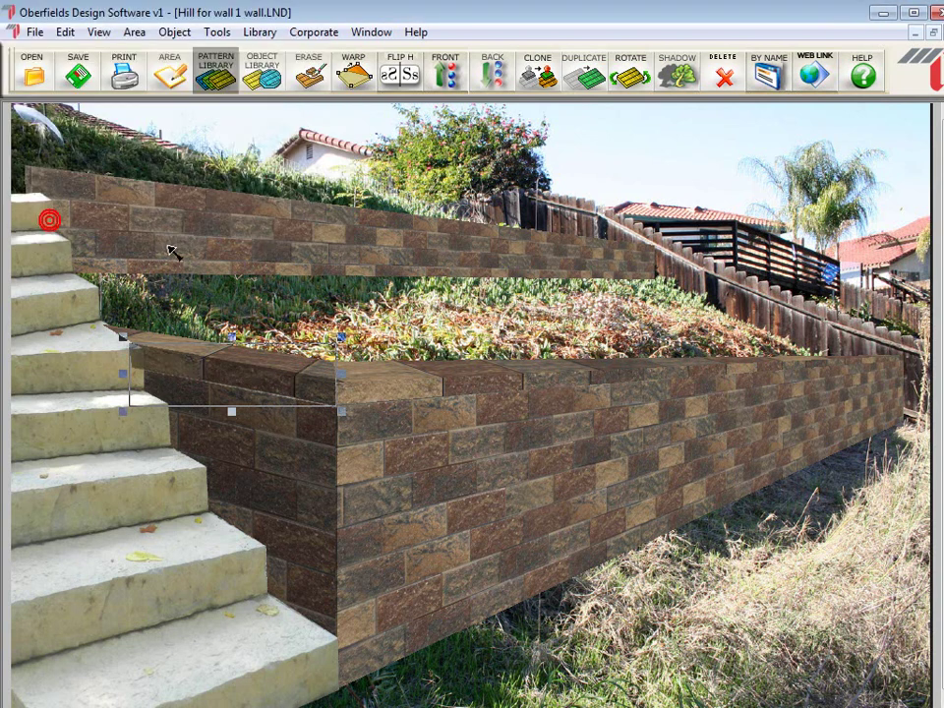
pyautogui.click(368, 311)
pyautogui.click(293, 385)
pyautogui.click(487, 303)
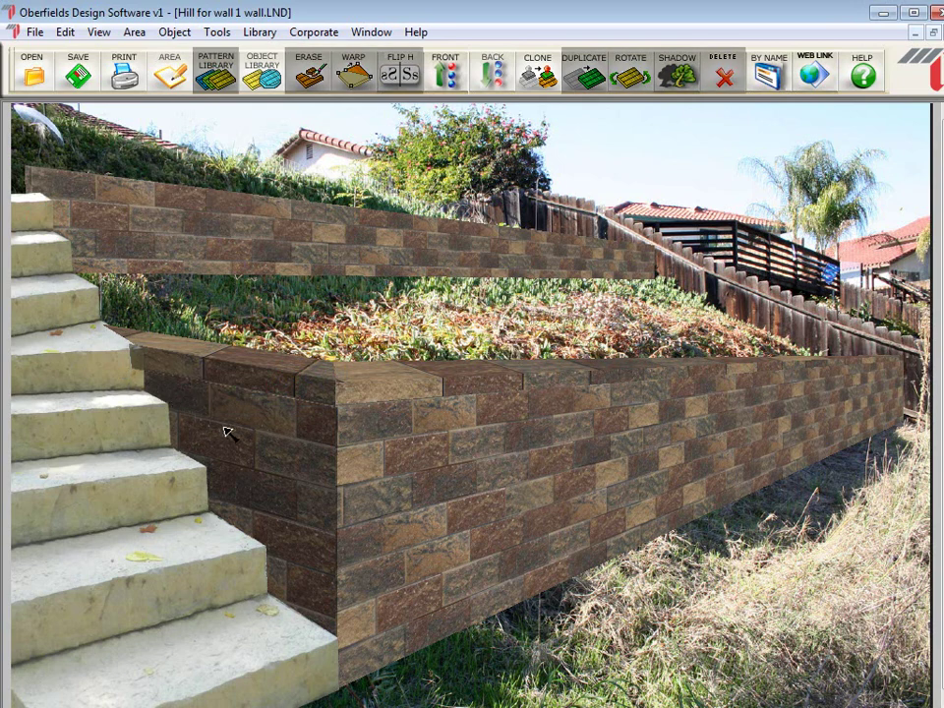
# Bring the stairs in front of the side course's shadow.
pyautogui.click(148, 479)
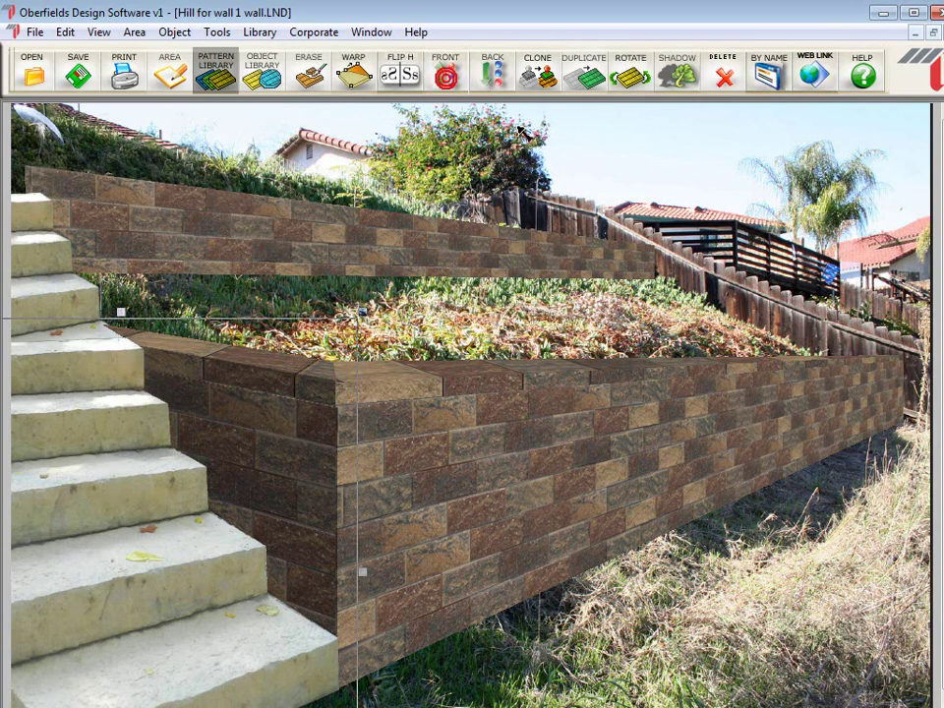
pyautogui.click(273, 280)
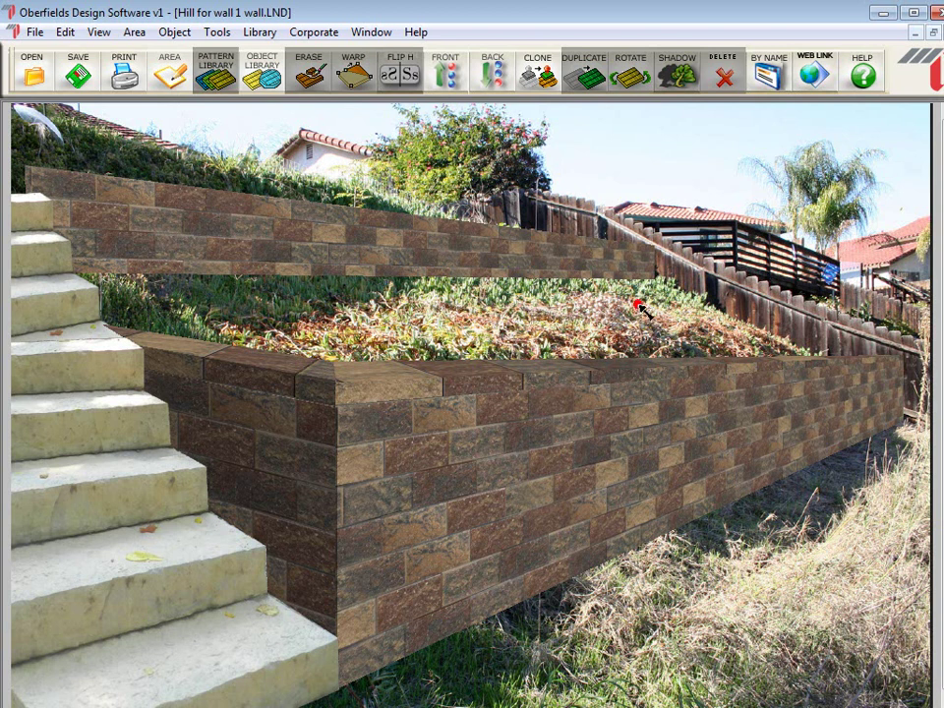
# Define an area over the grassy ground in front of the lower wall, extending to the photo's edges.
pyautogui.scroll(-1, 638, 304)
pyautogui.click(169, 70)
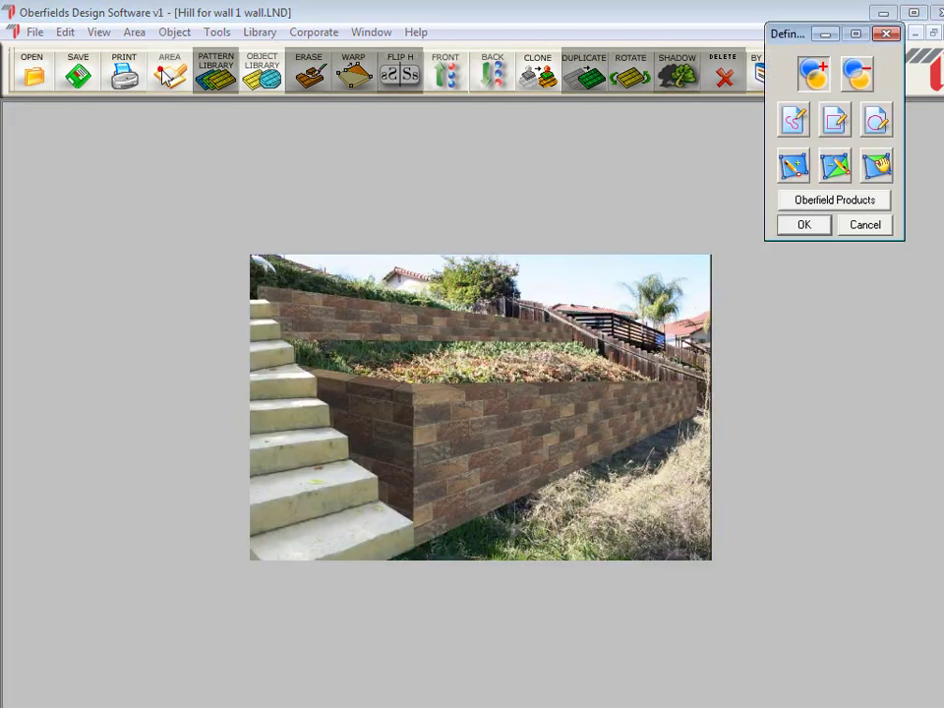
pyautogui.click(341, 561)
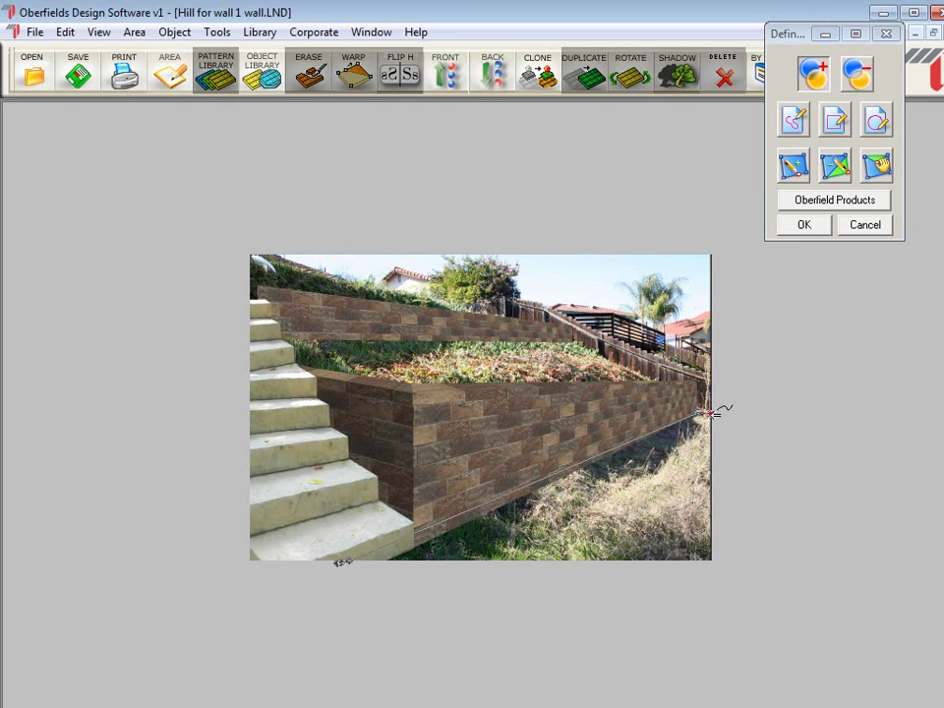
pyautogui.click(708, 565)
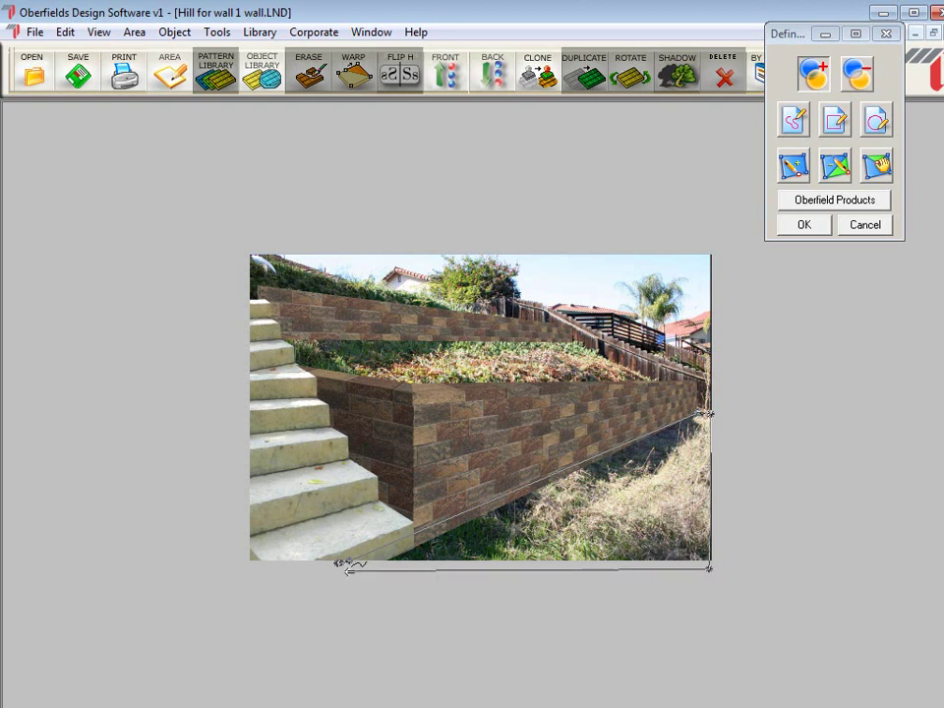
pyautogui.click(337, 564)
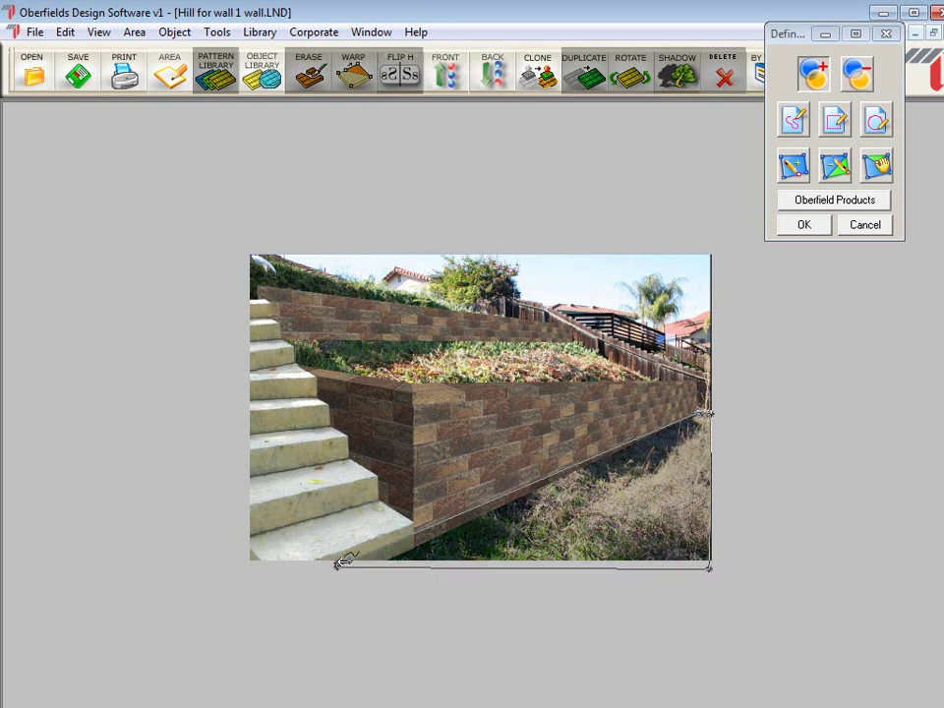
# Fill the ground area with Vintage_Belhaven pavers in the 6_Piece_Random pattern and Canyon_Creek_Blend color.
pyautogui.scroll(1, 340, 549)
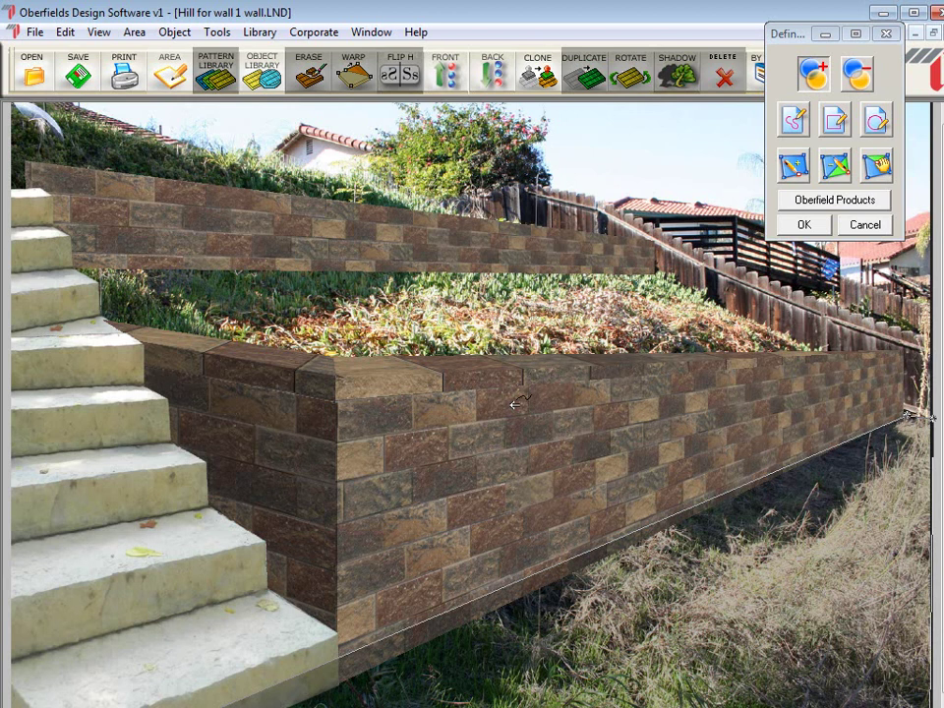
pyautogui.click(832, 201)
pyautogui.click(185, 79)
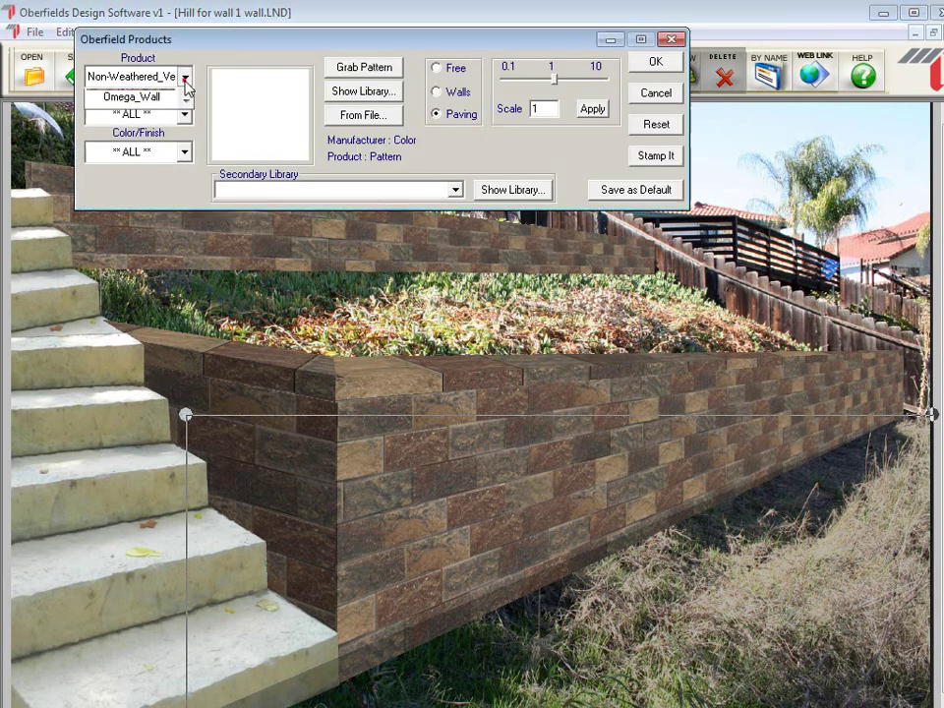
pyautogui.moveTo(186, 181); pyautogui.dragTo(187, 250)
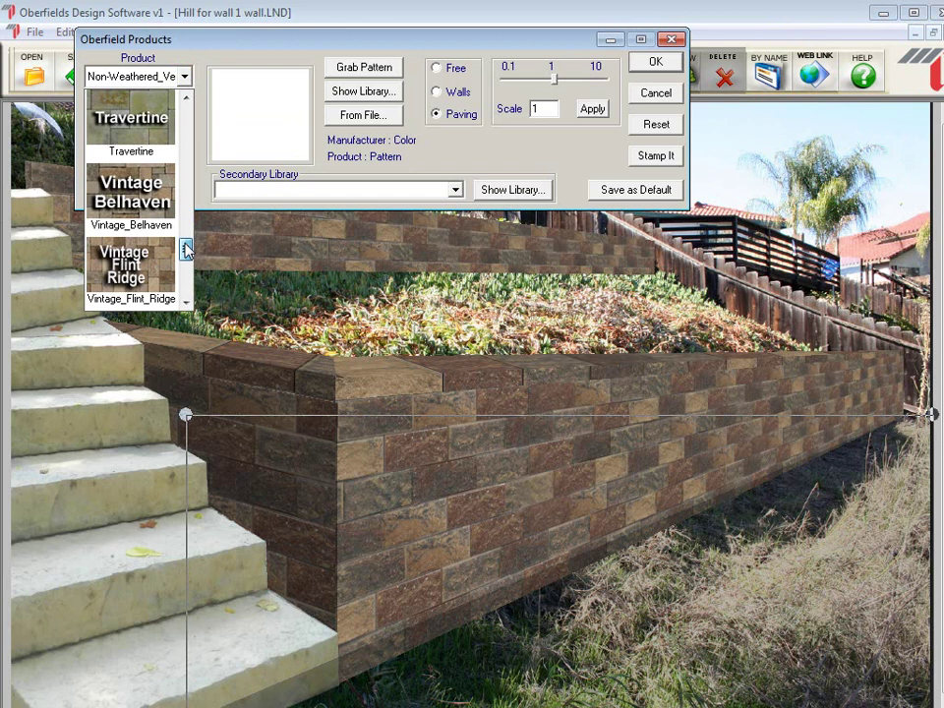
pyautogui.click(131, 209)
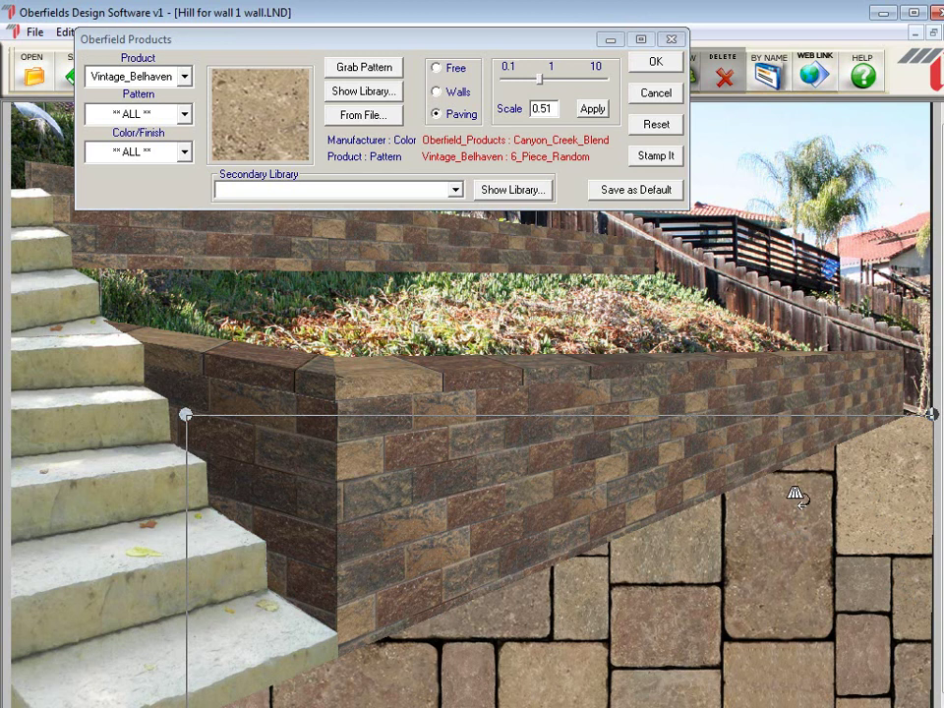
# Warp the pavers with Free perspective so they recede along the wall's base, and apply them at scale 0.16.
pyautogui.scroll(-1, 847, 321)
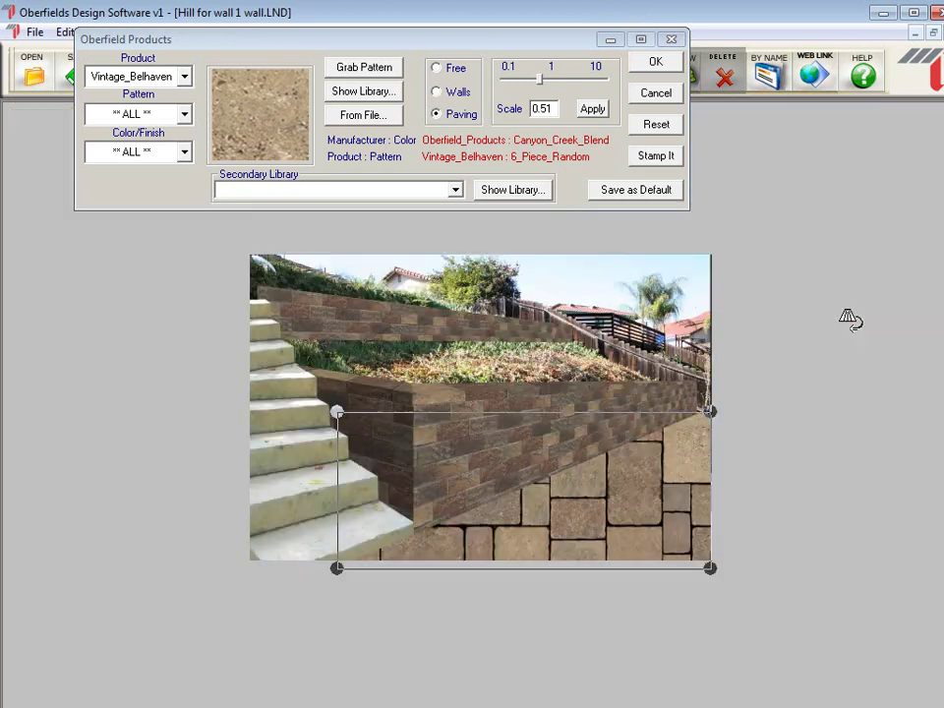
pyautogui.click(435, 67)
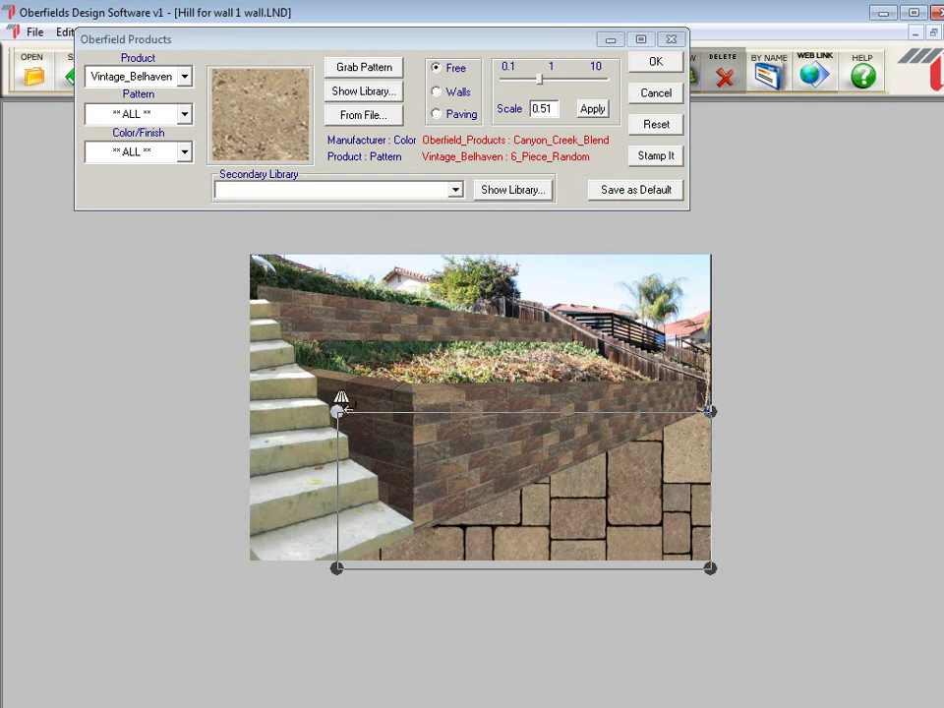
pyautogui.moveTo(338, 409); pyautogui.dragTo(687, 413)
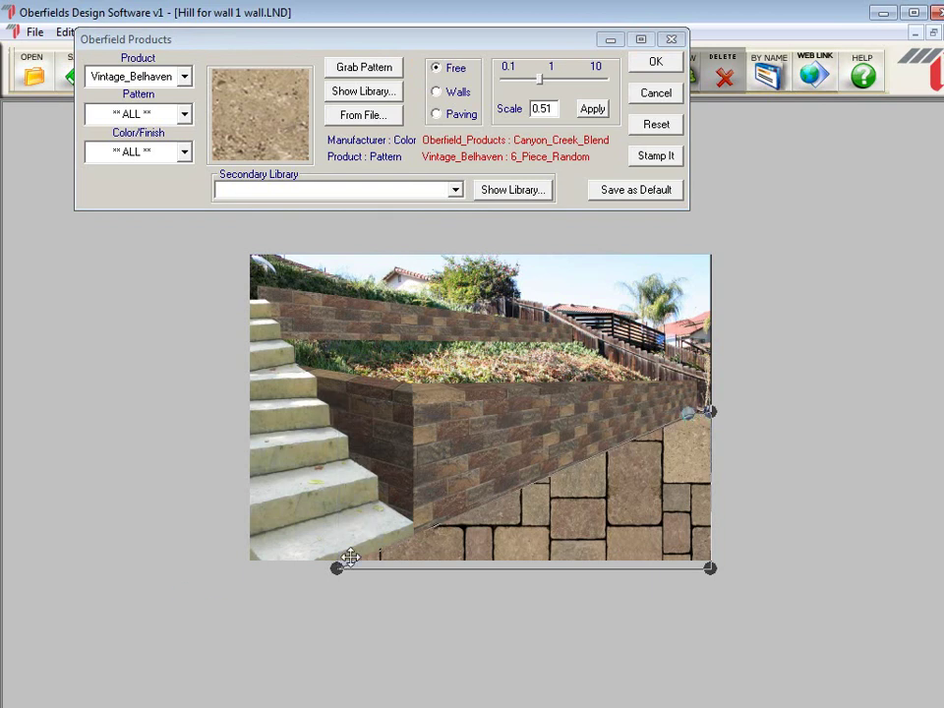
pyautogui.moveTo(337, 567); pyautogui.dragTo(457, 511)
pyautogui.moveTo(709, 567); pyautogui.dragTo(684, 565)
pyautogui.moveTo(714, 411); pyautogui.dragTo(802, 421)
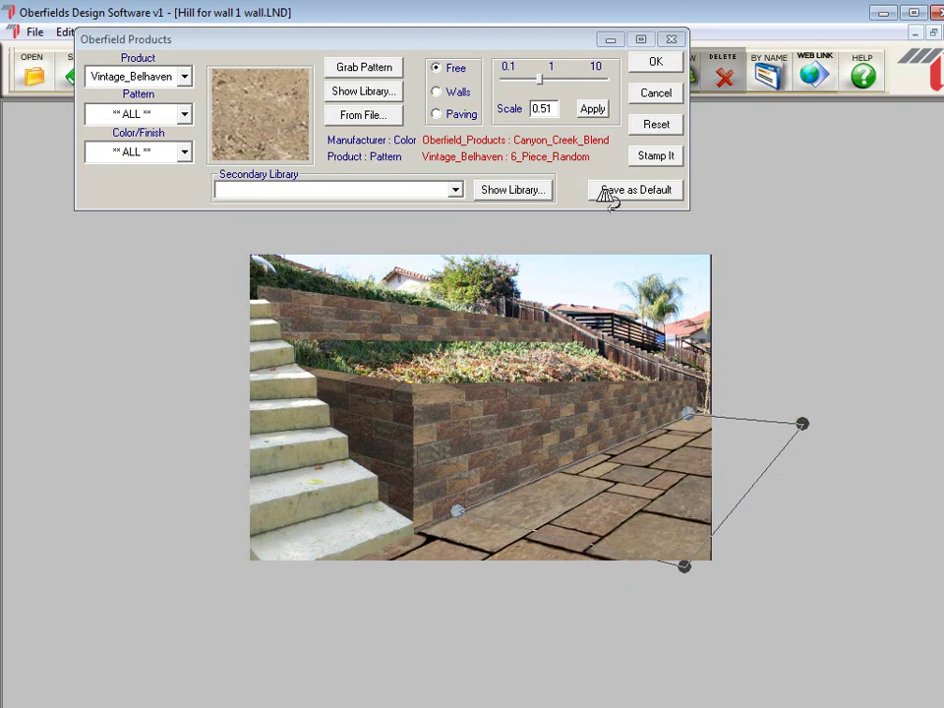
pyautogui.moveTo(538, 79); pyautogui.dragTo(514, 86)
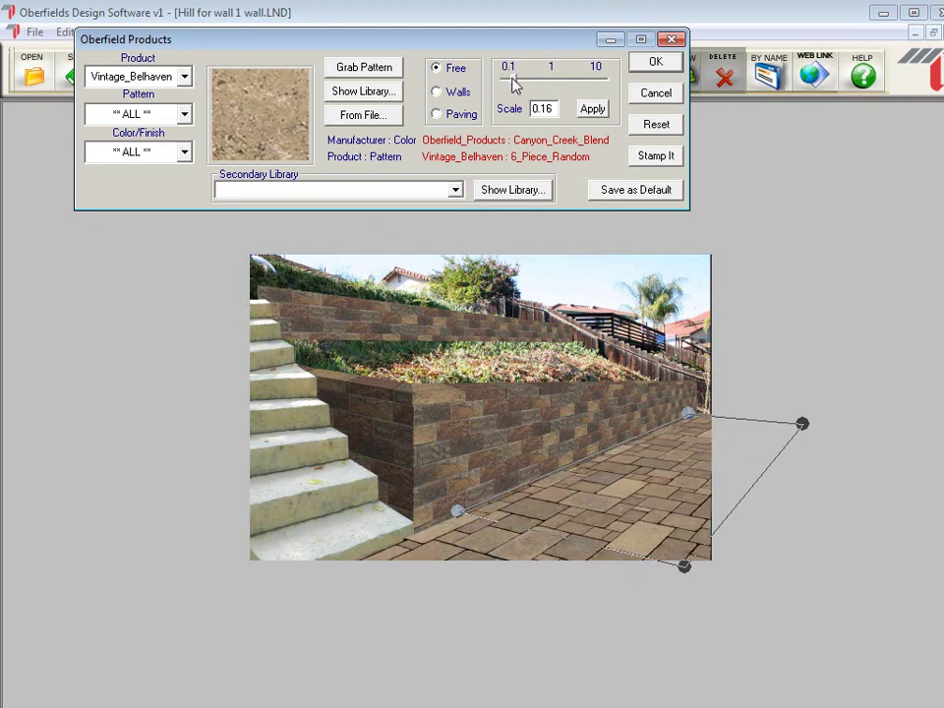
pyautogui.click(655, 62)
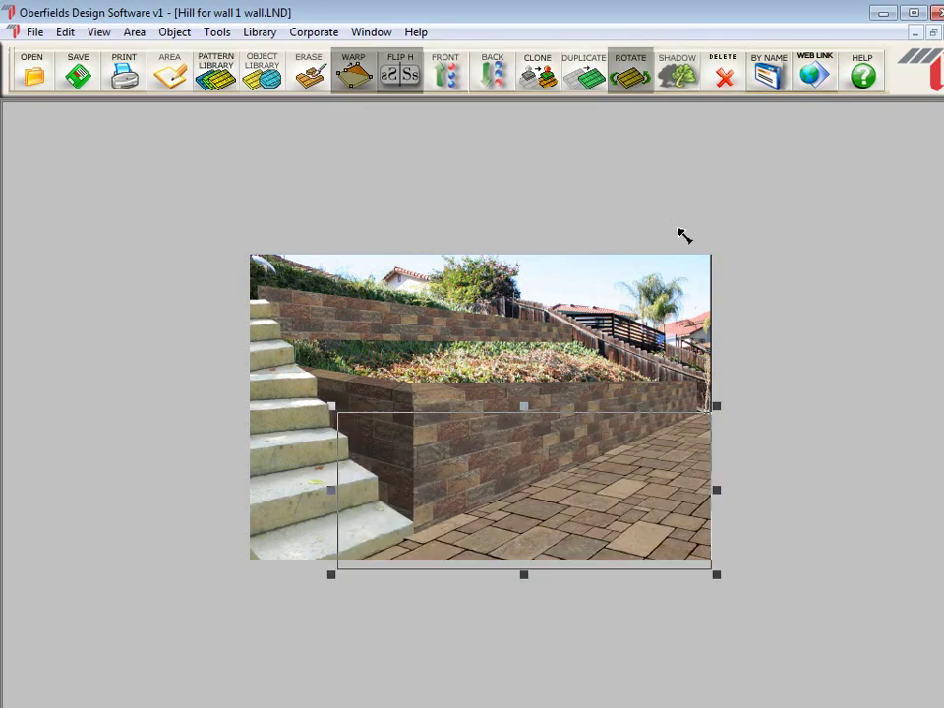
# Send the paved ground area behind the lower wall.
pyautogui.press('+')
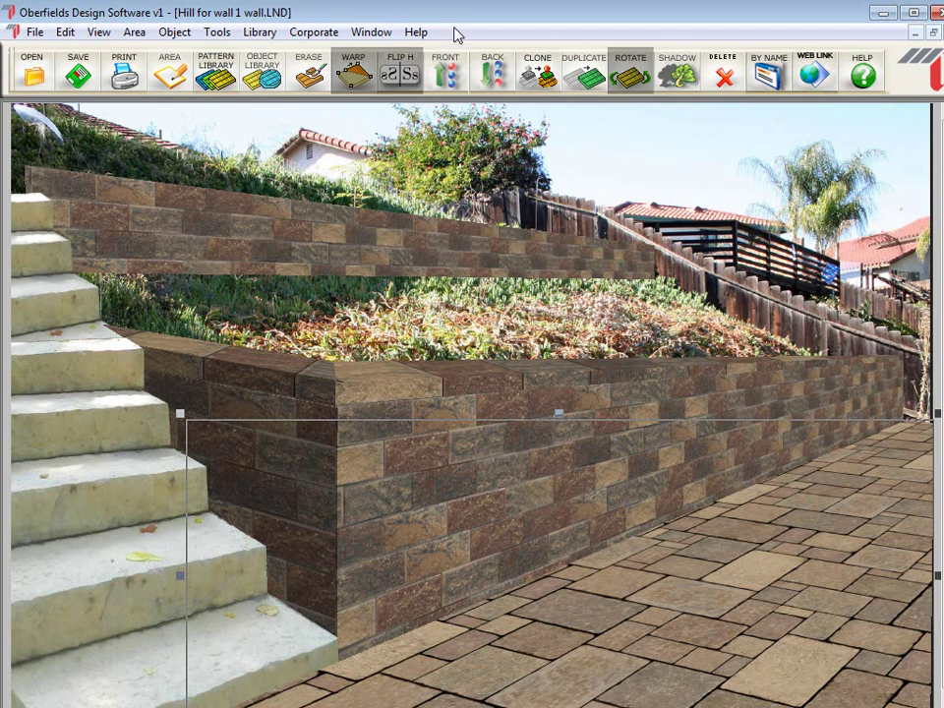
pyautogui.click(496, 78)
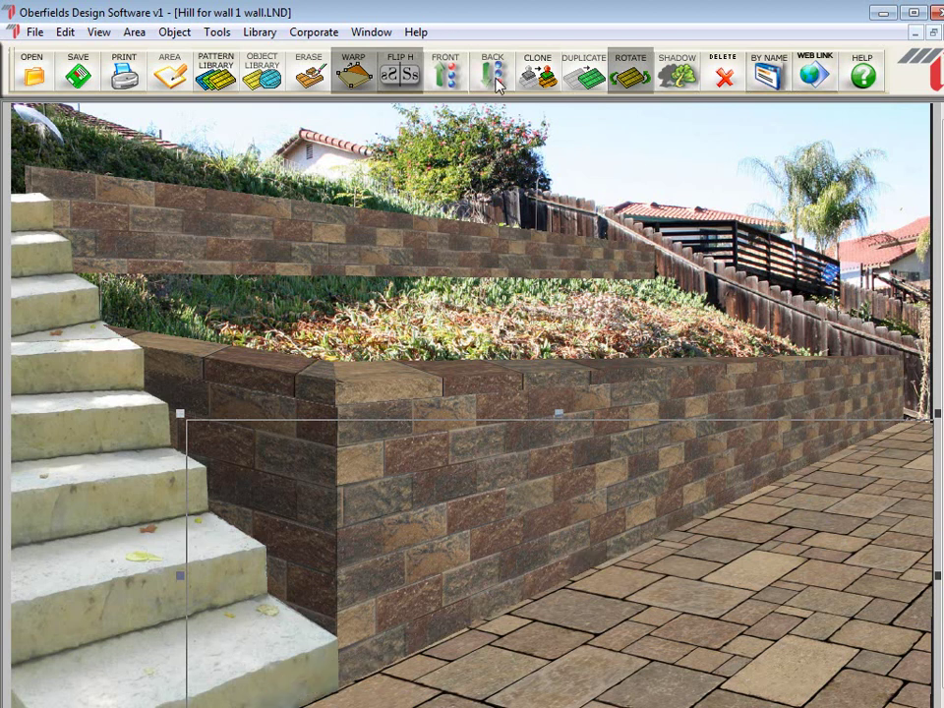
pyautogui.click(787, 192)
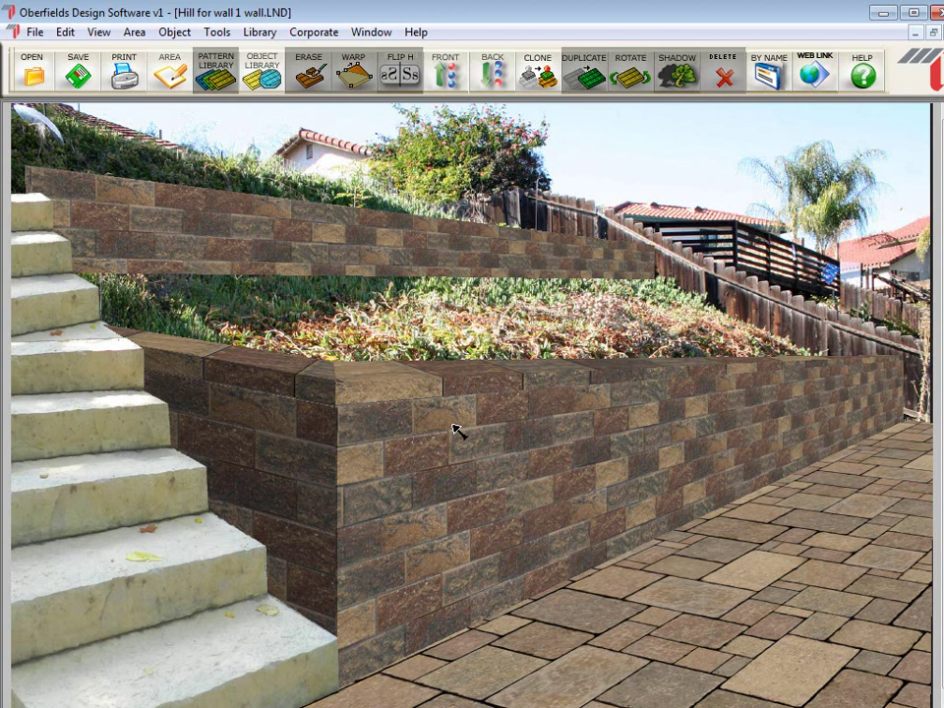
# Define an area over the planted slope between the two walls, overlapping the lower wall's caps and the stairs' edge.
pyautogui.click(169, 73)
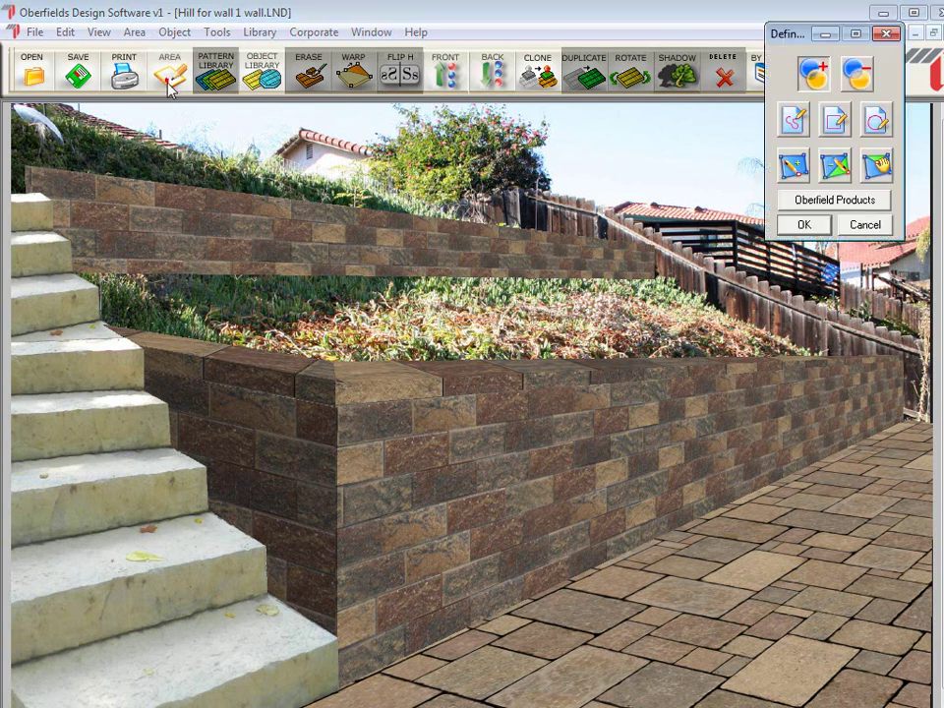
pyautogui.click(78, 266)
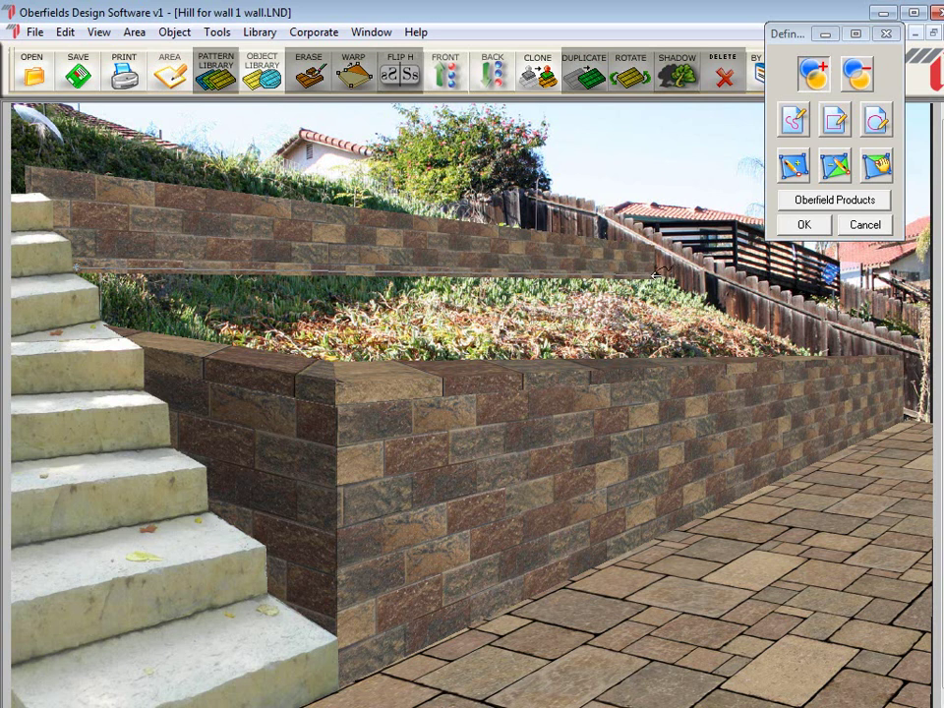
pyautogui.click(864, 366)
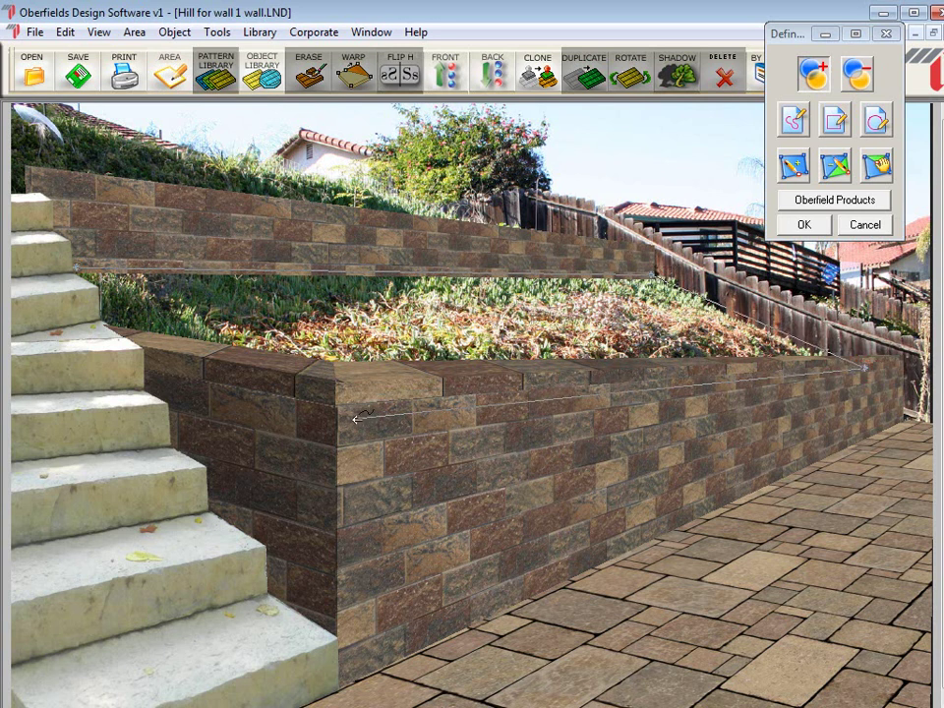
pyautogui.click(349, 419)
pyautogui.click(90, 387)
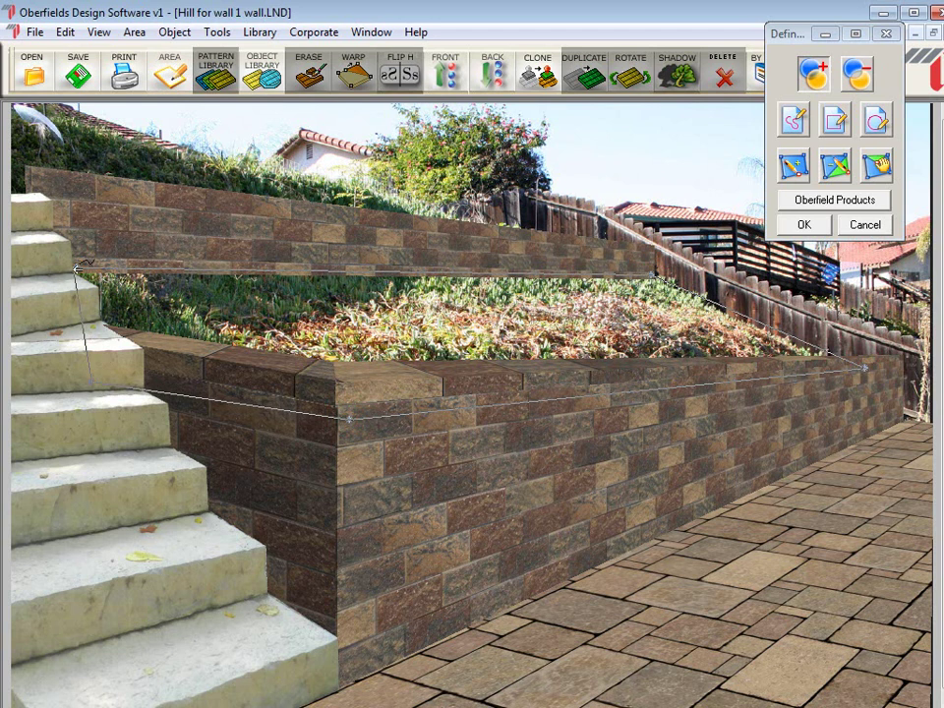
pyautogui.click(78, 266)
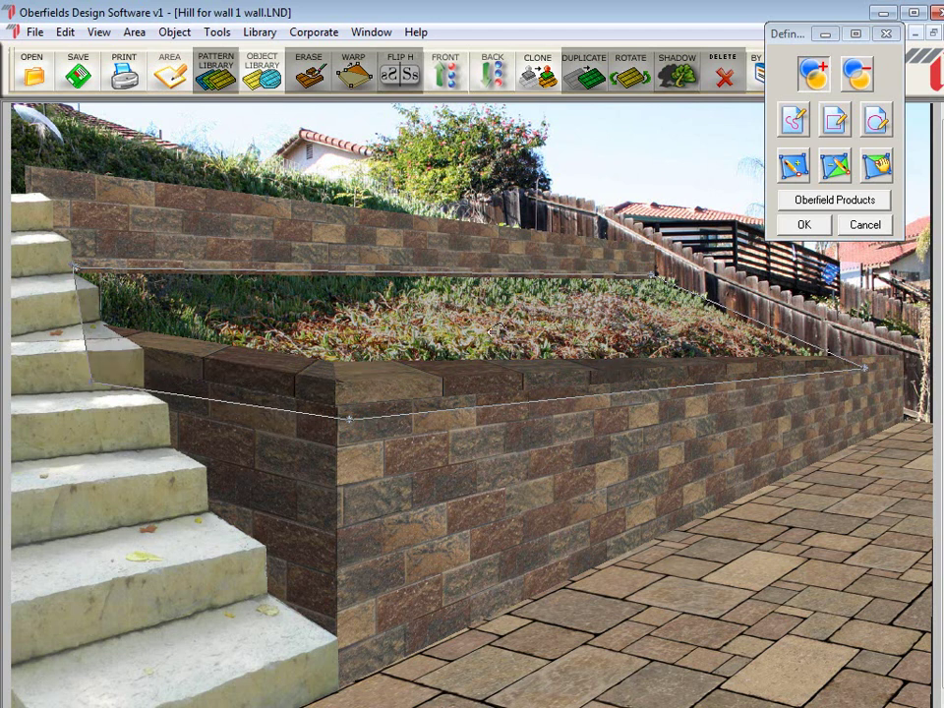
# Fill the slope area with Mulch Brown 3 from the Grass and Mulch secondary library.
pyautogui.click(851, 201)
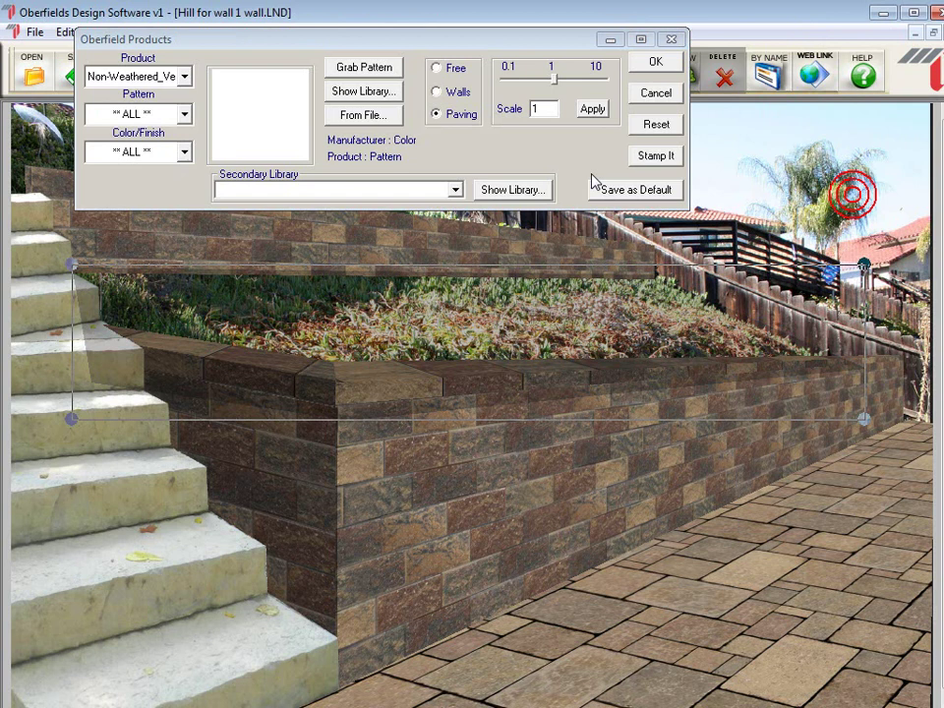
pyautogui.click(455, 189)
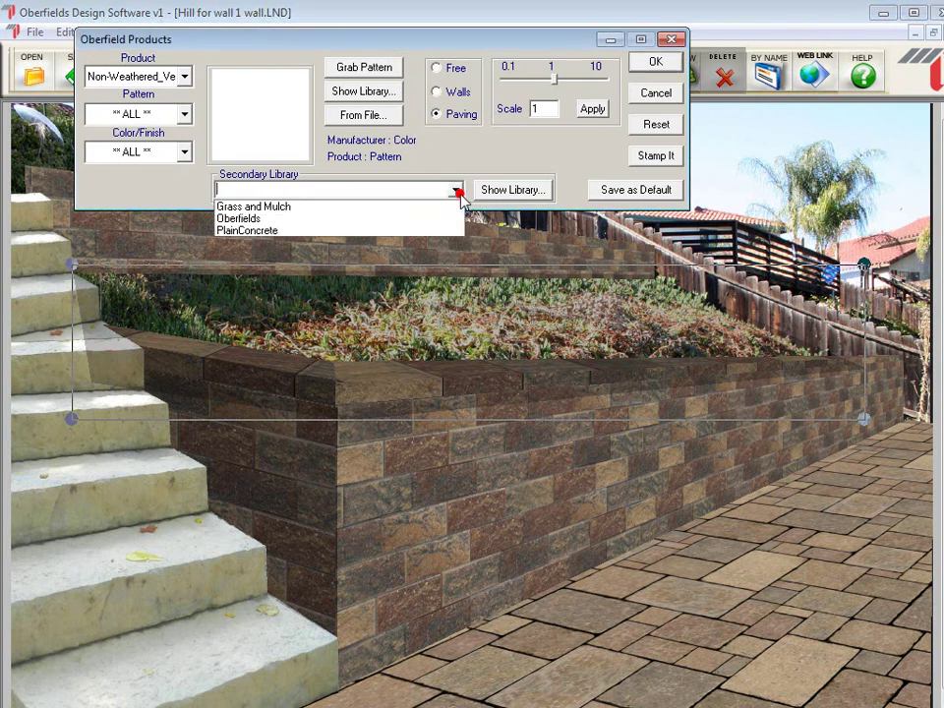
pyautogui.click(329, 204)
pyautogui.click(512, 189)
pyautogui.moveTo(822, 50); pyautogui.dragTo(796, 51)
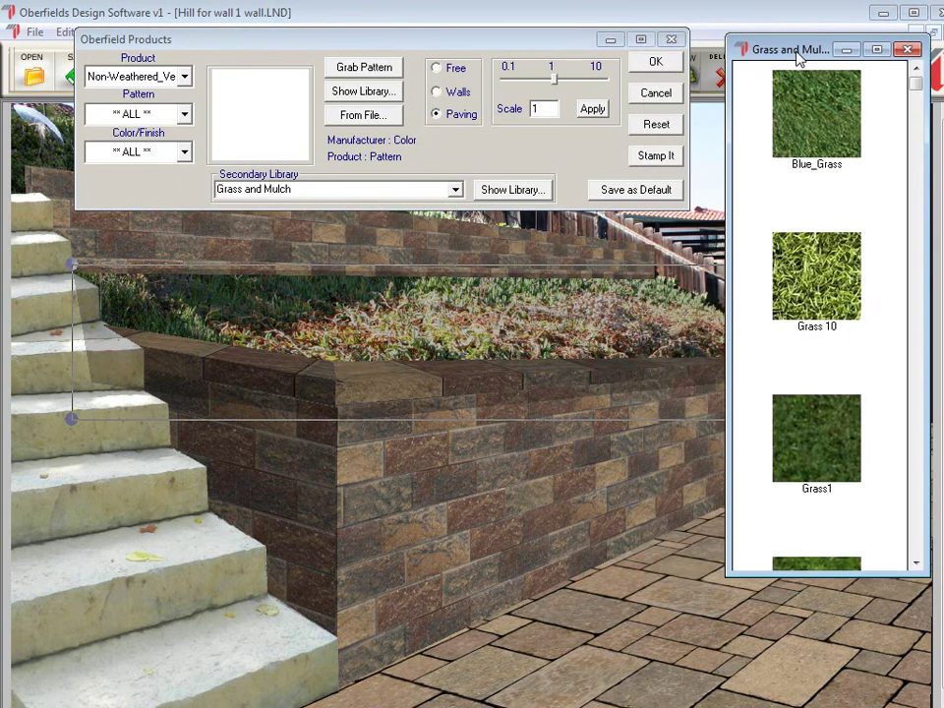
pyautogui.click(915, 563)
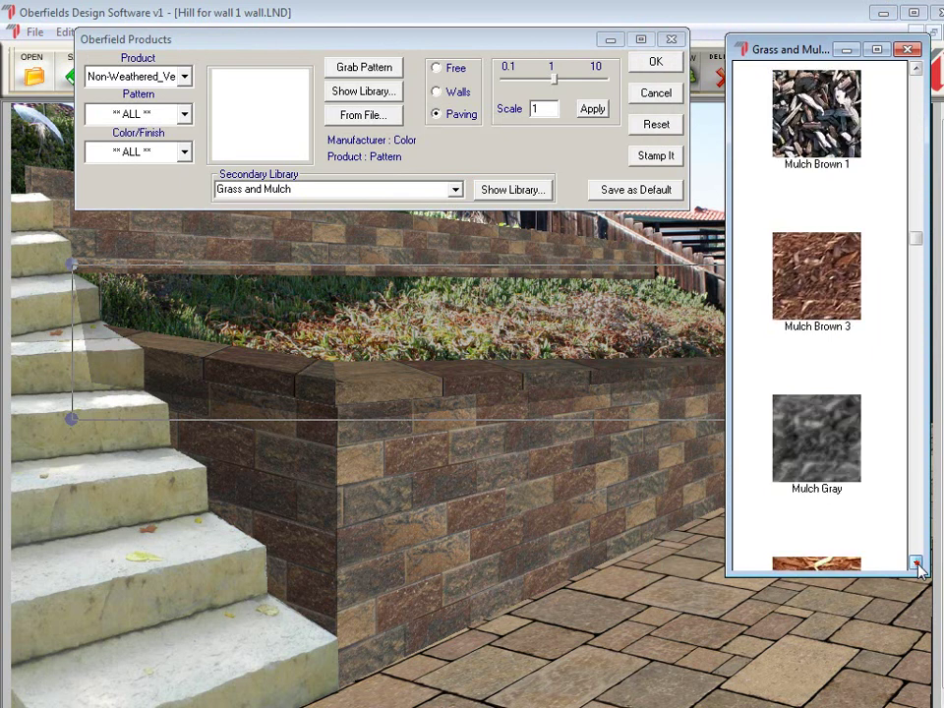
pyautogui.click(915, 564)
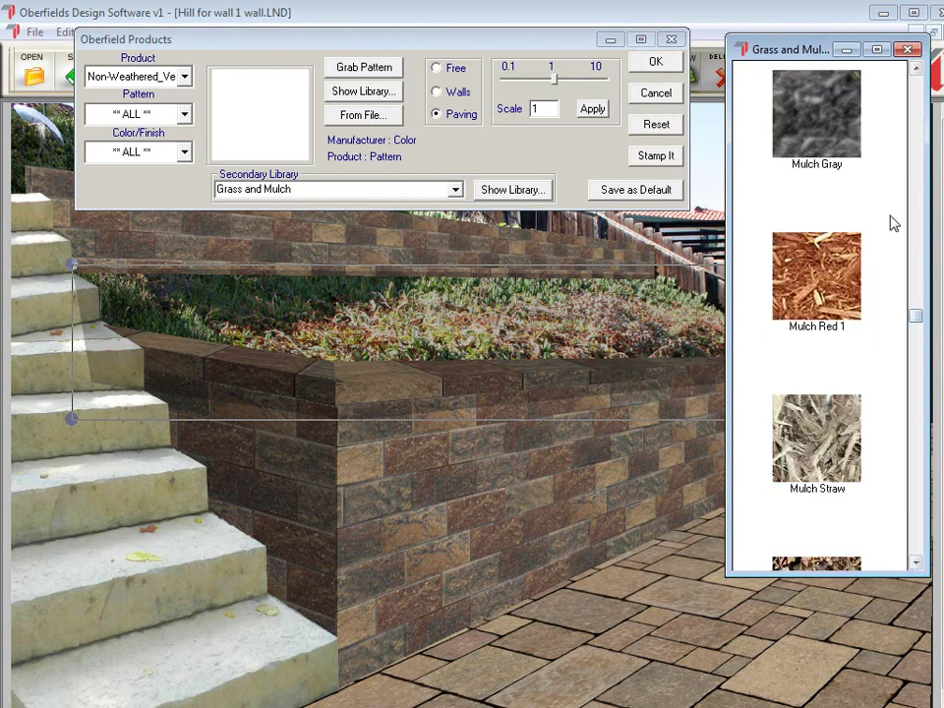
pyautogui.click(918, 83)
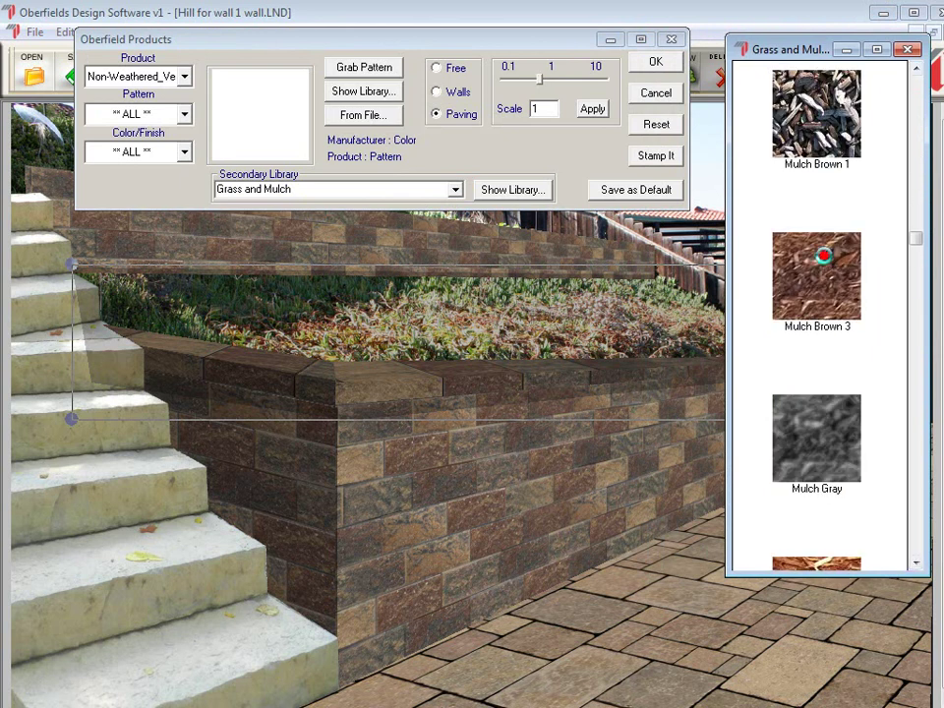
pyautogui.click(840, 246)
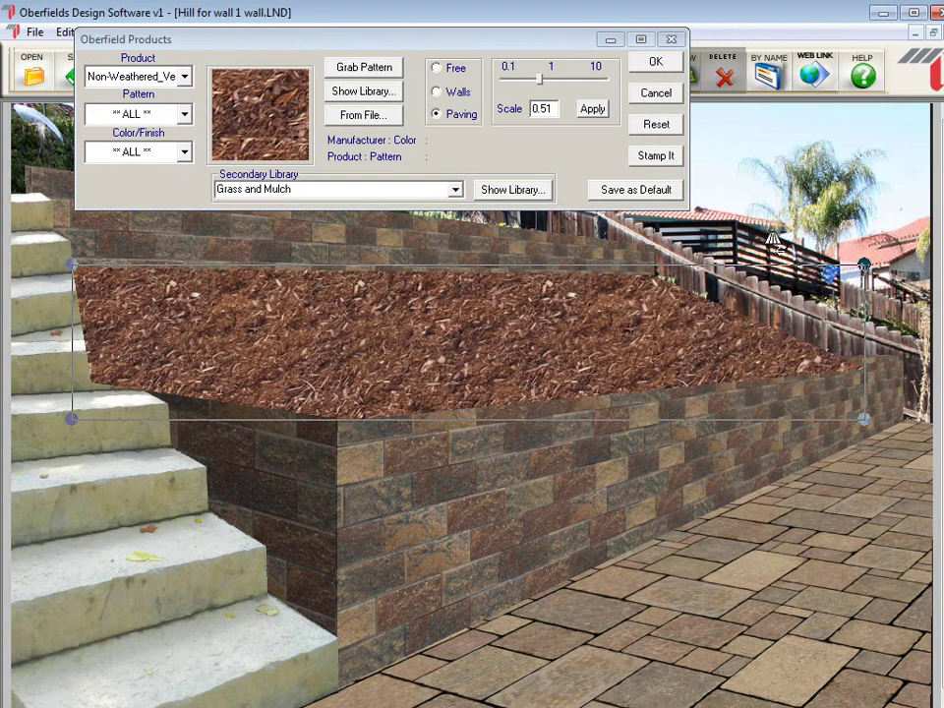
# Narrow the far edge of the mulch's perspective frame so the texture recedes uphill, and send the mulch bed to the back.
pyautogui.moveTo(72, 262); pyautogui.dragTo(143, 264)
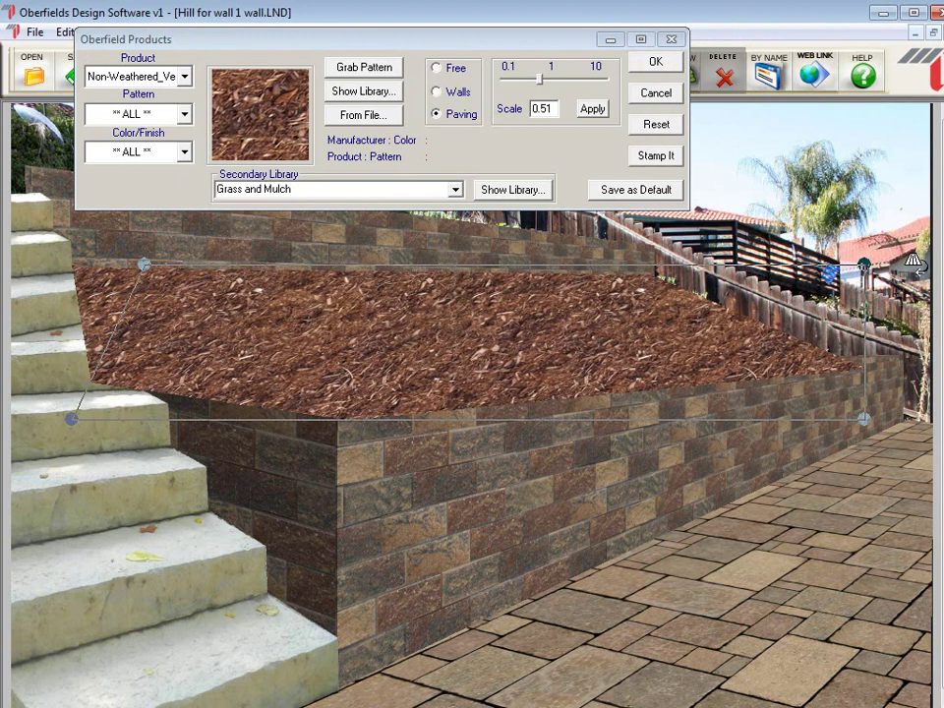
pyautogui.moveTo(860, 265); pyautogui.dragTo(680, 265)
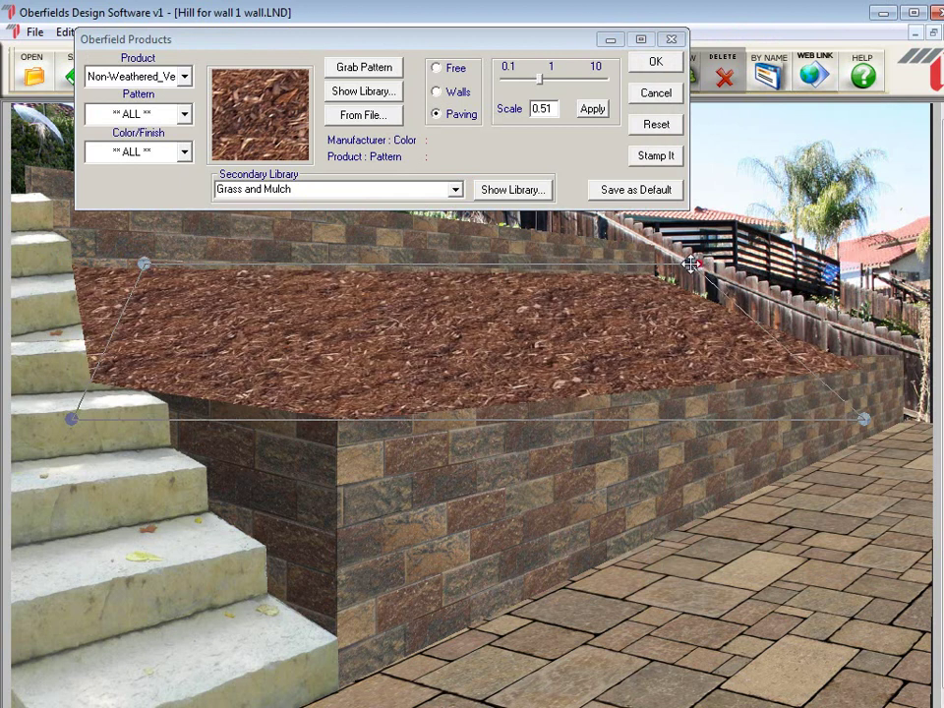
pyautogui.moveTo(147, 265); pyautogui.dragTo(201, 264)
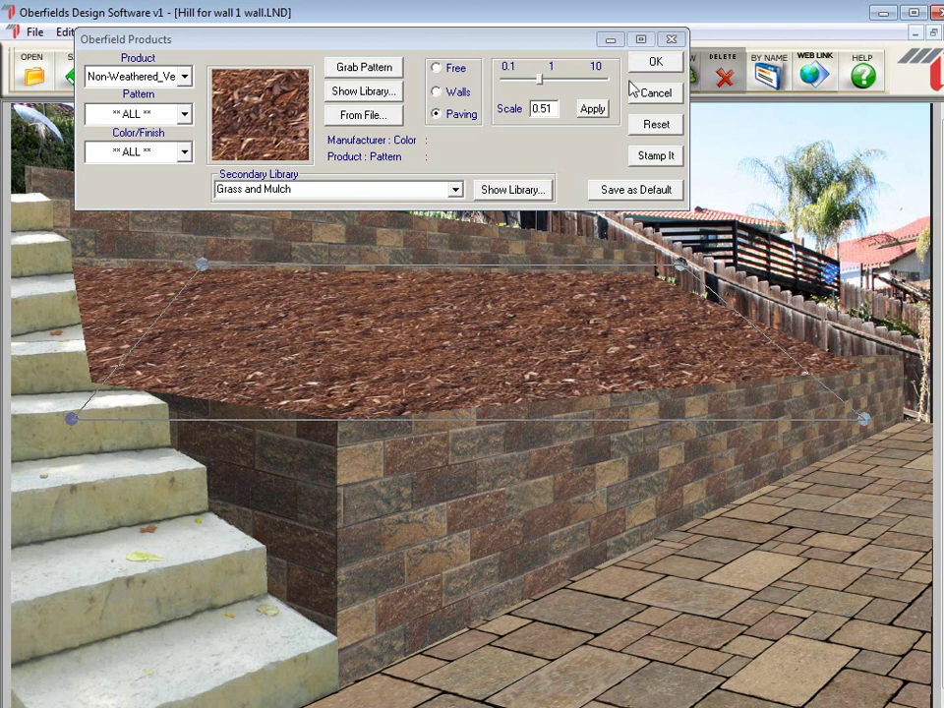
pyautogui.click(655, 61)
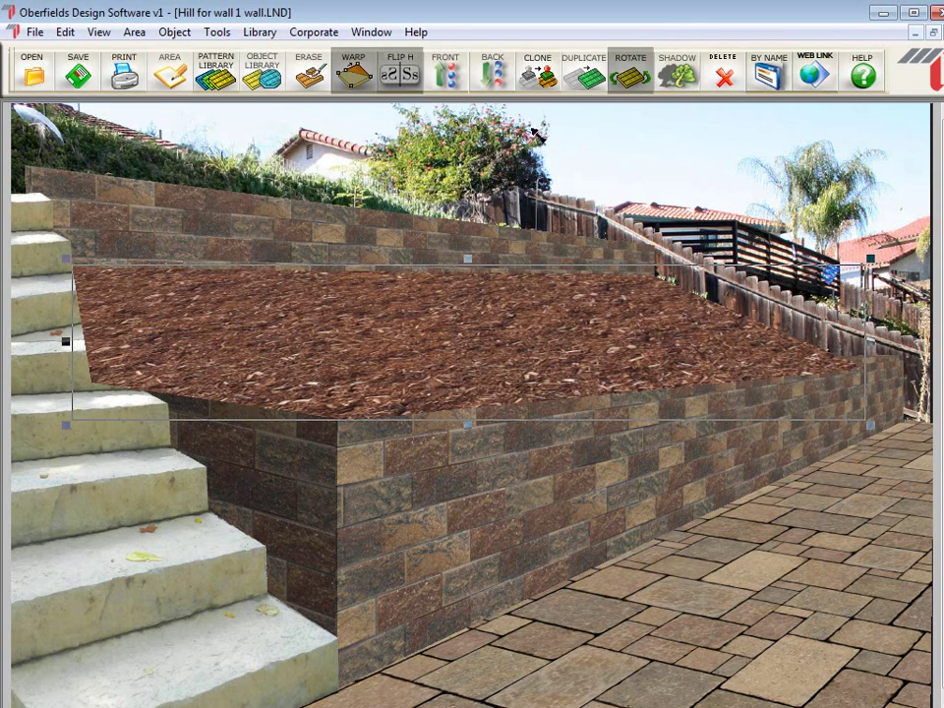
pyautogui.click(491, 75)
pyautogui.click(692, 187)
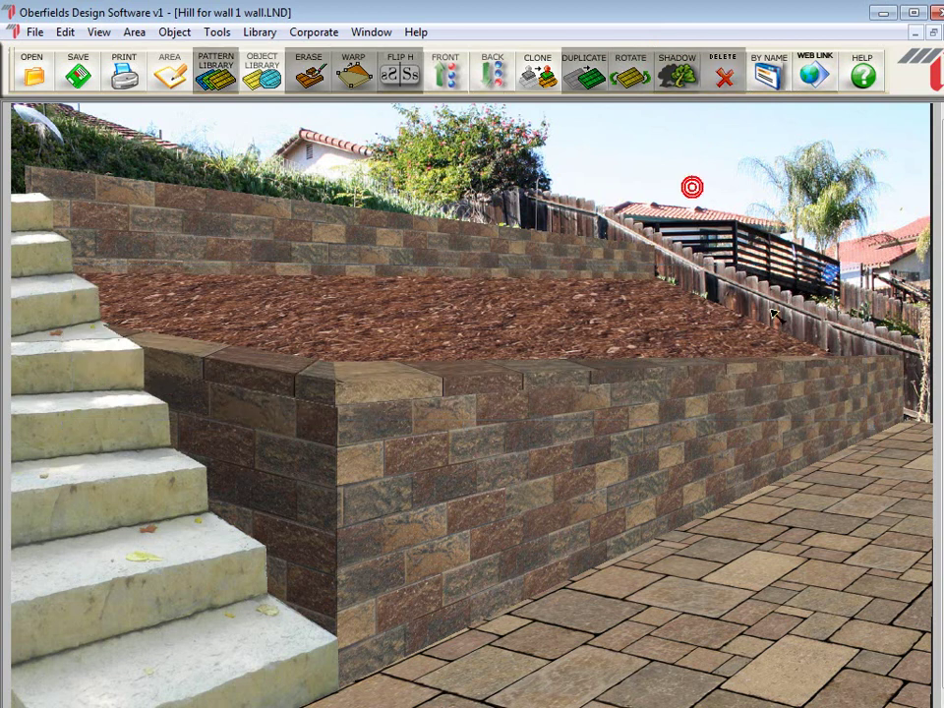
# Reduce the mulch pattern's scale to 0.35.
pyautogui.click(475, 323)
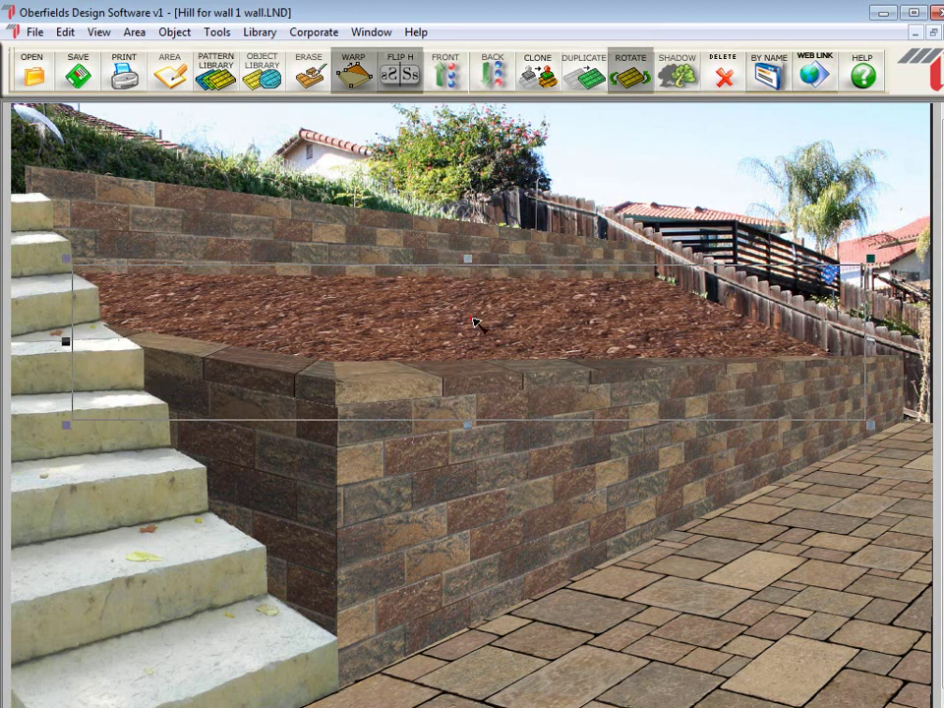
pyautogui.click(212, 71)
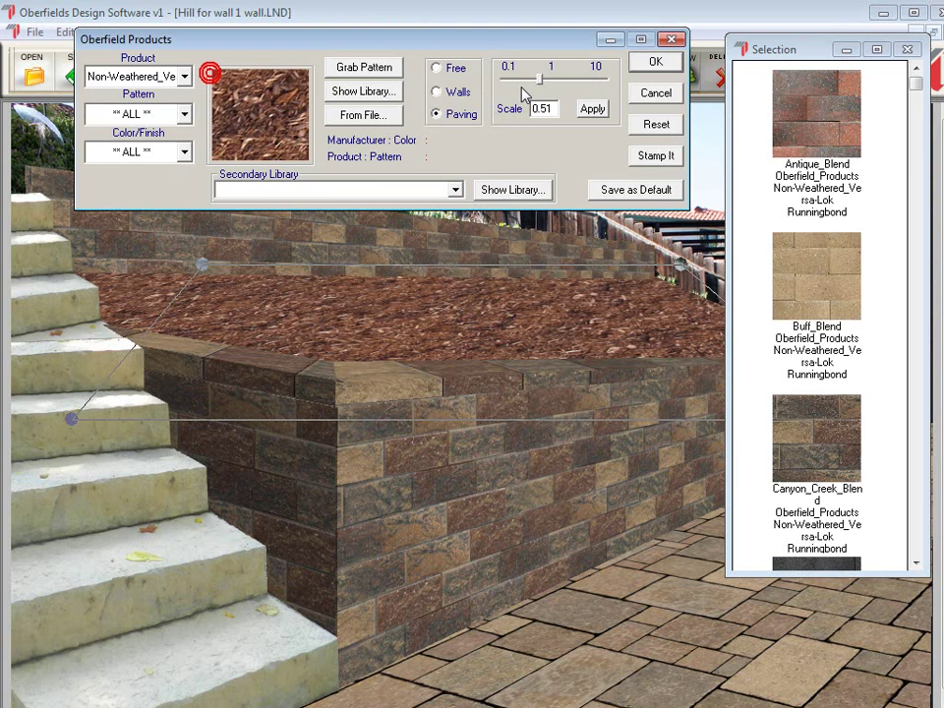
pyautogui.moveTo(538, 87); pyautogui.dragTo(532, 87)
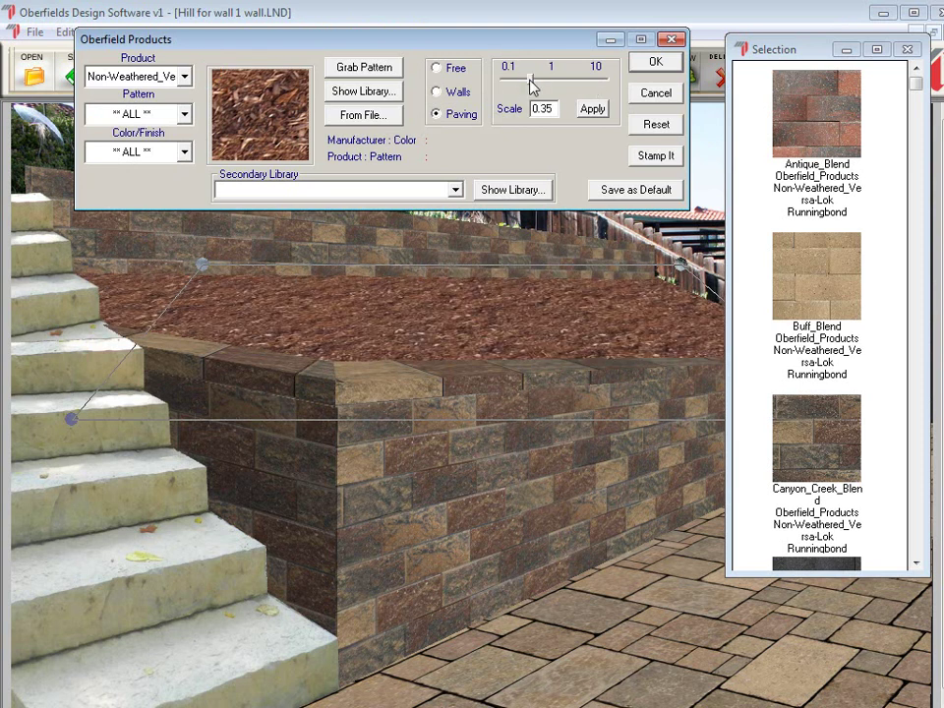
pyautogui.click(655, 61)
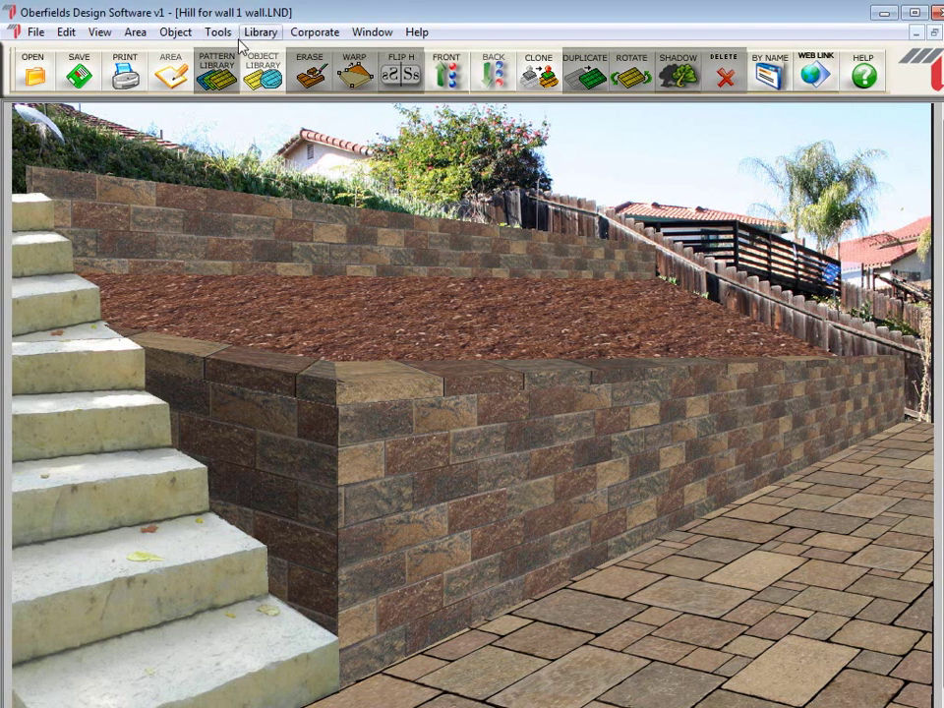
# Insert the spreading shrub with pink flower spikes from the Shrubs plant library.
pyautogui.click(263, 76)
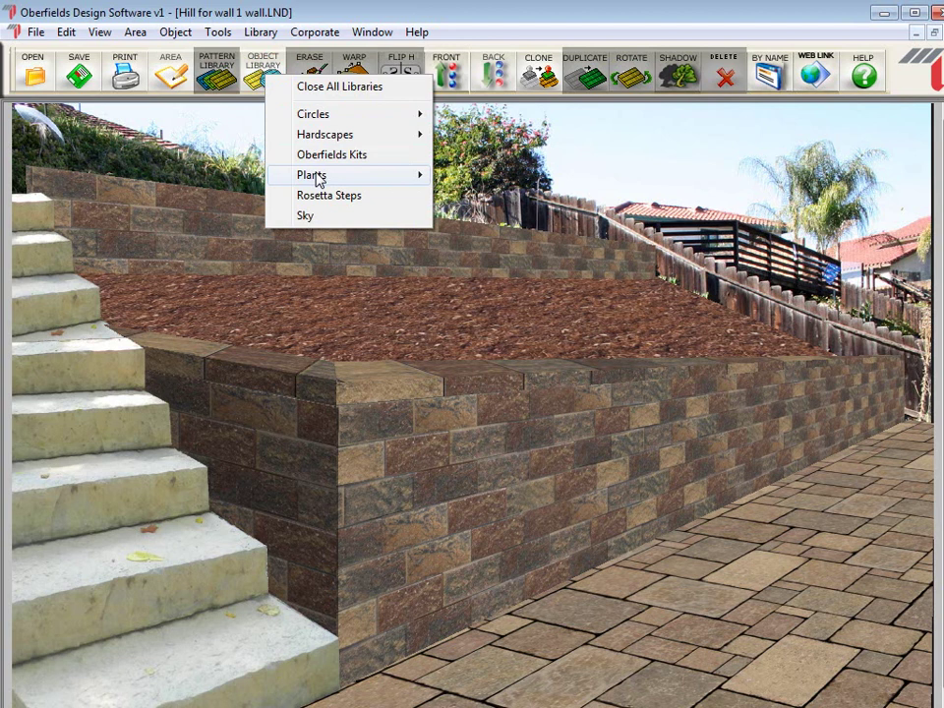
pyautogui.moveTo(314, 175)
pyautogui.click(510, 460)
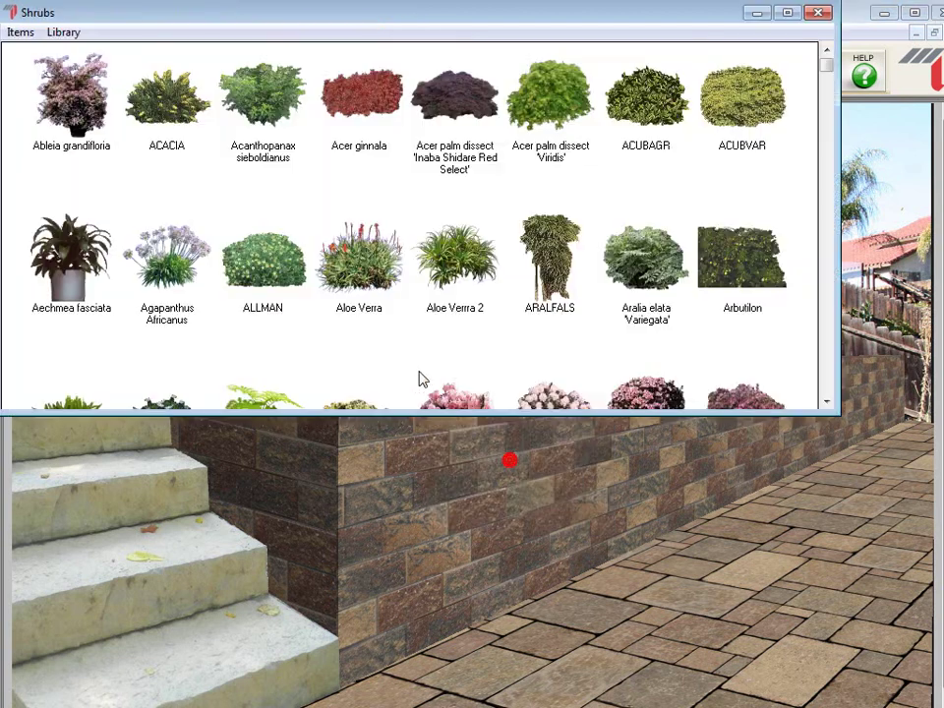
pyautogui.click(826, 402)
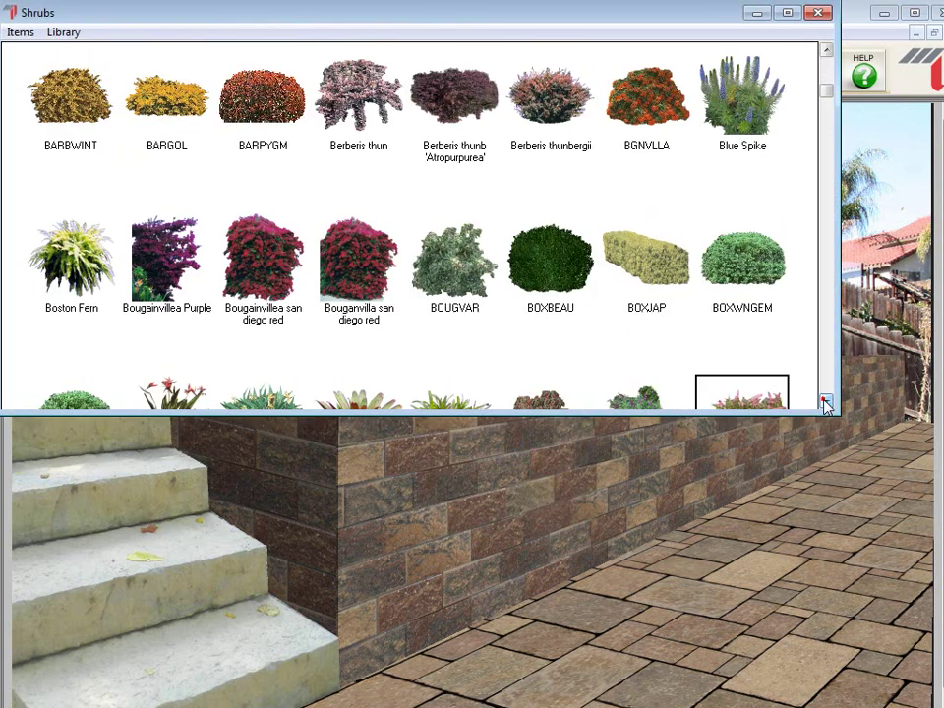
pyautogui.click(826, 402)
pyautogui.doubleClick(727, 262)
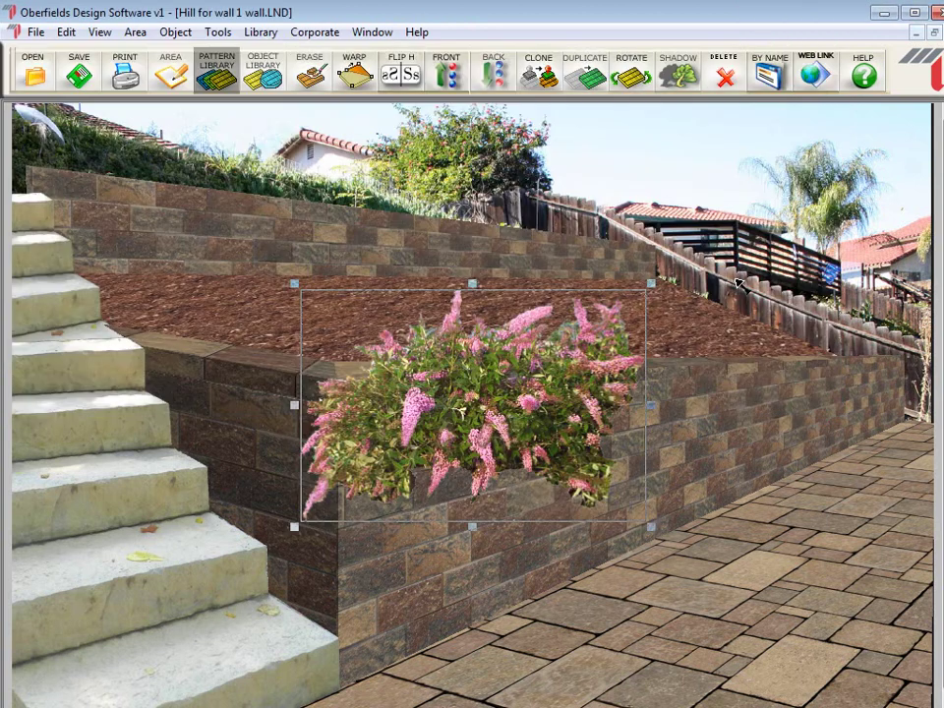
# Shrink the pink-flowering shrub and place it above the far end of the lower wall, beside the fence.
pyautogui.moveTo(529, 414); pyautogui.dragTo(424, 365)
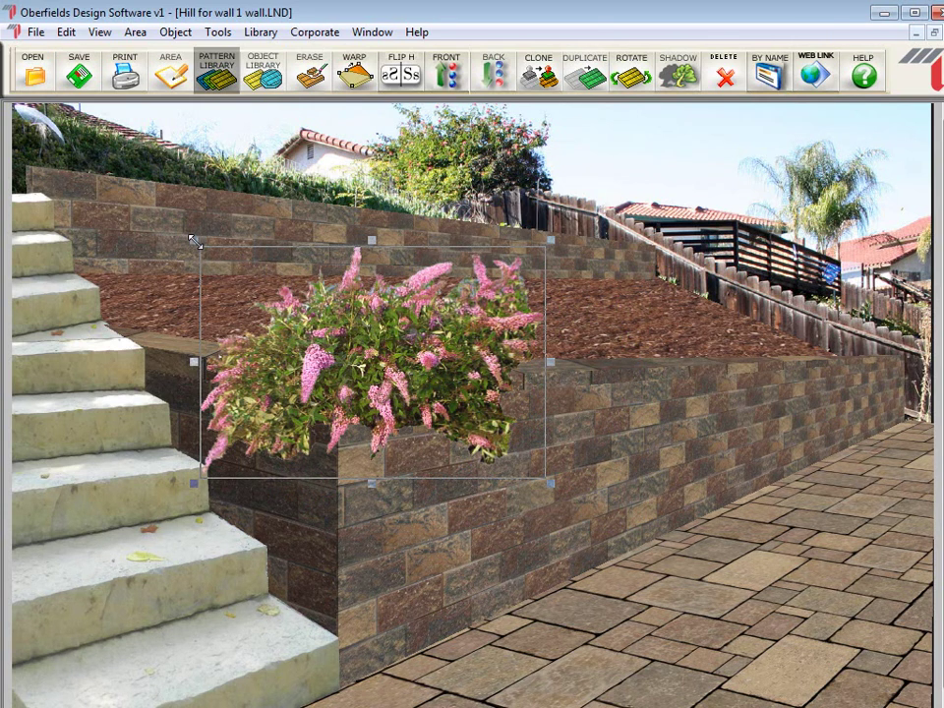
pyautogui.moveTo(194, 240); pyautogui.dragTo(420, 385)
pyautogui.moveTo(468, 440); pyautogui.dragTo(820, 347)
pyautogui.moveTo(896, 295); pyautogui.dragTo(856, 325)
pyautogui.moveTo(820, 358)
pyautogui.mouseDown()
pyautogui.moveTo(835, 337)
pyautogui.moveTo(842, 348)
pyautogui.moveTo(832, 340)
pyautogui.mouseUp()
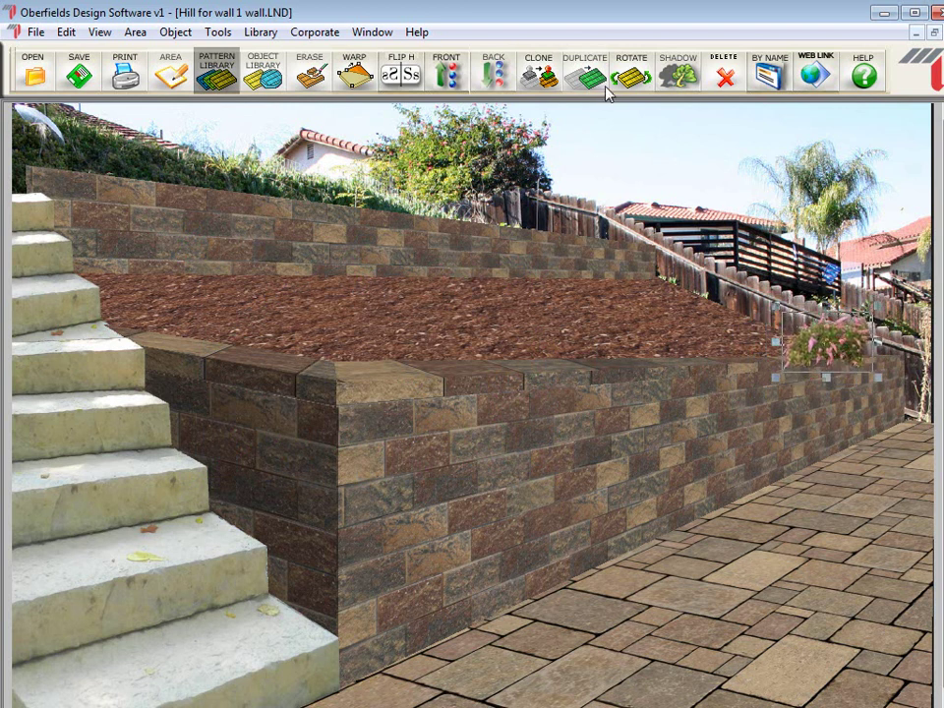
# Repeat the pink-flowering shrub in a row along the lower wall's caps and enlarge the copy at the front corner.
pyautogui.click(677, 70)
pyautogui.moveTo(742, 327); pyautogui.dragTo(328, 272)
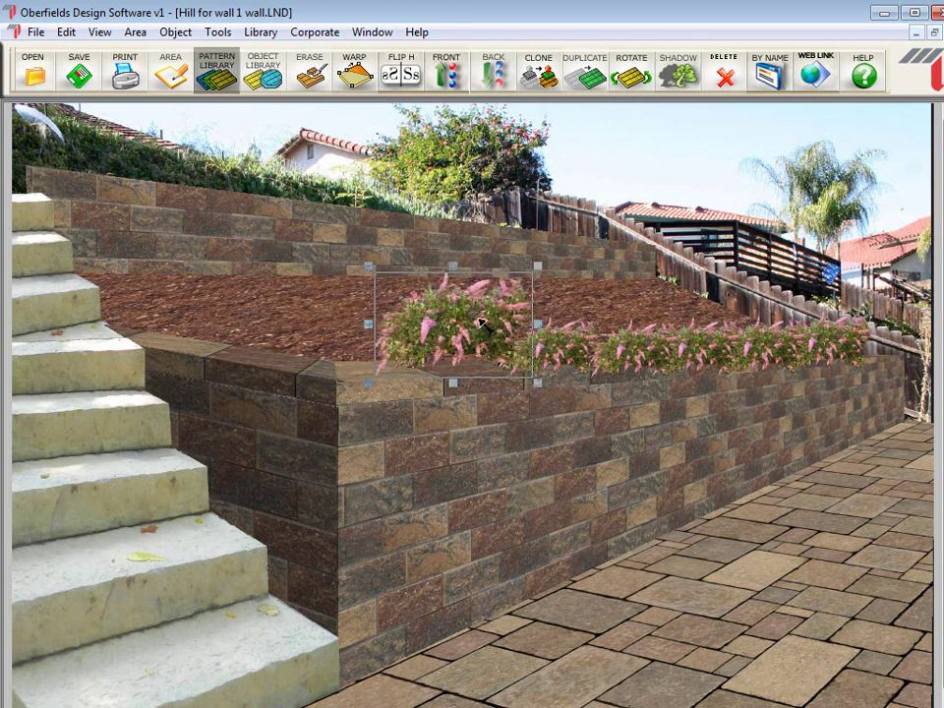
pyautogui.moveTo(479, 320); pyautogui.dragTo(415, 322)
pyautogui.moveTo(471, 269); pyautogui.dragTo(514, 239)
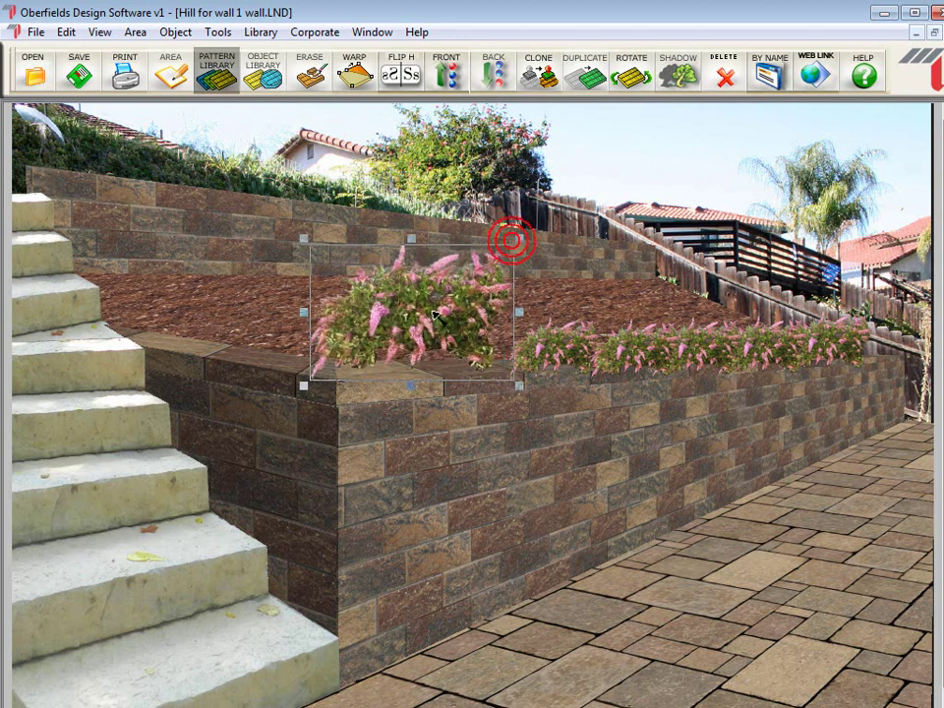
pyautogui.moveTo(419, 326); pyautogui.dragTo(415, 336)
# Enlarge the second and third shrubs from the front corner so their sizes taper off with distance.
pyautogui.click(542, 342)
pyautogui.click(544, 343)
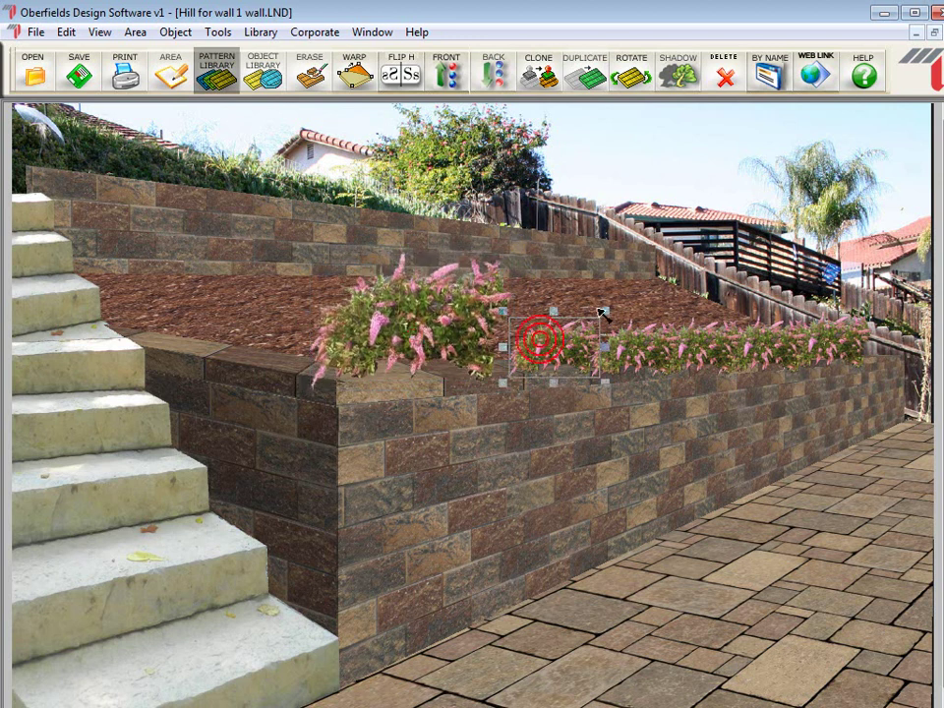
pyautogui.moveTo(596, 317); pyautogui.dragTo(541, 320)
pyautogui.click(641, 351)
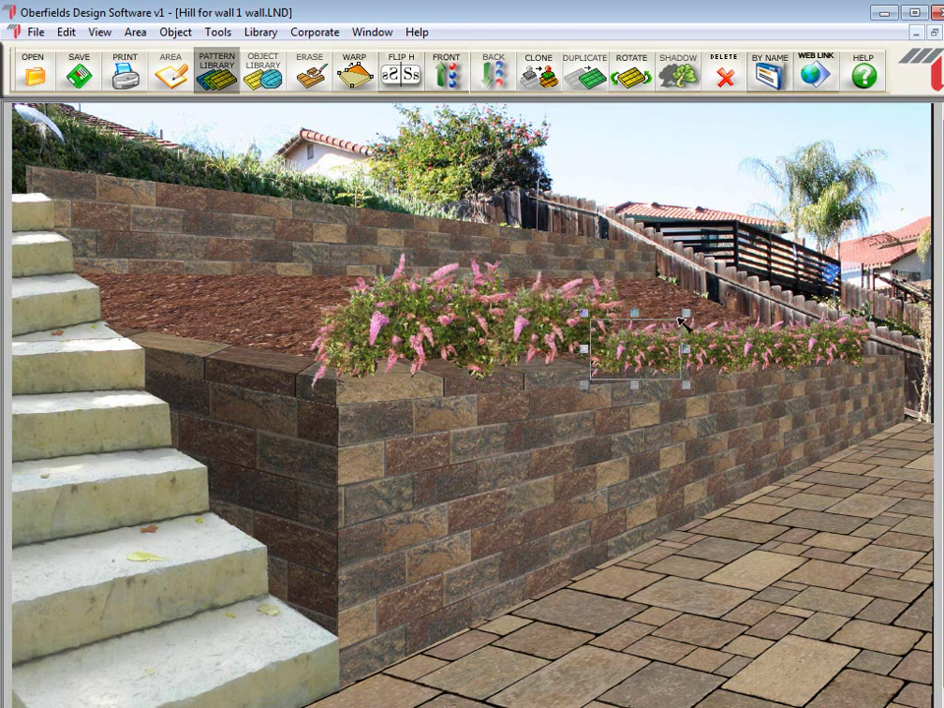
pyautogui.moveTo(686, 313); pyautogui.dragTo(706, 301)
pyautogui.moveTo(646, 355); pyautogui.dragTo(638, 337)
# Enlarge the fourth shrub slightly, line up the far shrubs along the wall's top, and leave the finished row unselected.
pyautogui.click(702, 344)
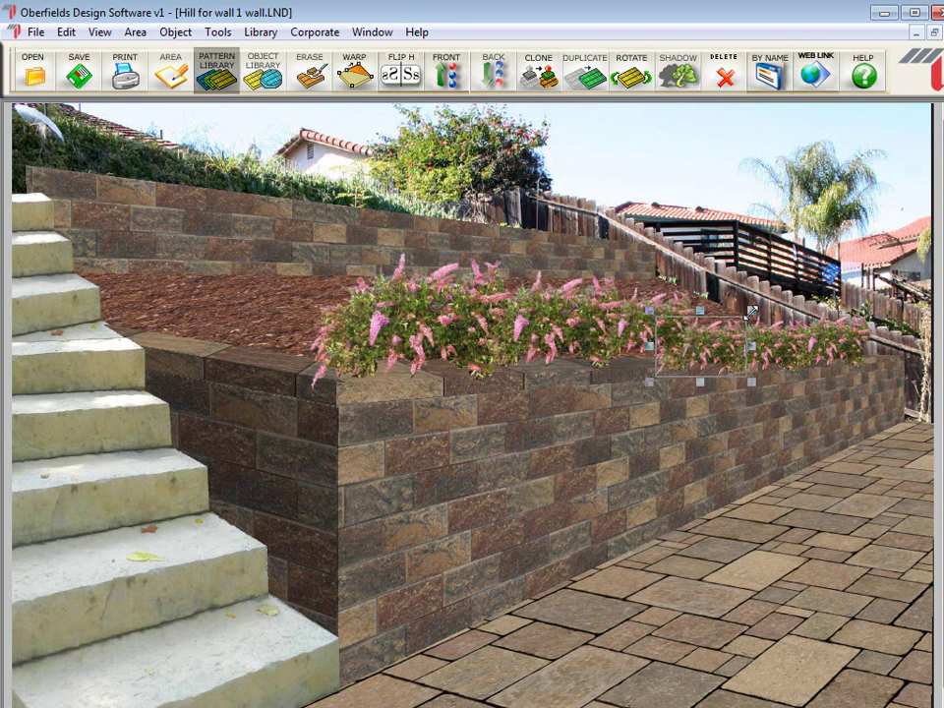
pyautogui.moveTo(750, 310); pyautogui.dragTo(762, 299)
pyautogui.moveTo(707, 349)
pyautogui.mouseDown()
pyautogui.moveTo(708, 328)
pyautogui.moveTo(709, 336)
pyautogui.mouseUp()
pyautogui.moveTo(787, 342)
pyautogui.mouseDown()
pyautogui.moveTo(790, 331)
pyautogui.moveTo(848, 326)
pyautogui.moveTo(853, 347)
pyautogui.moveTo(837, 343)
pyautogui.moveTo(845, 338)
pyautogui.moveTo(772, 337)
pyautogui.mouseUp()
pyautogui.click(705, 334)
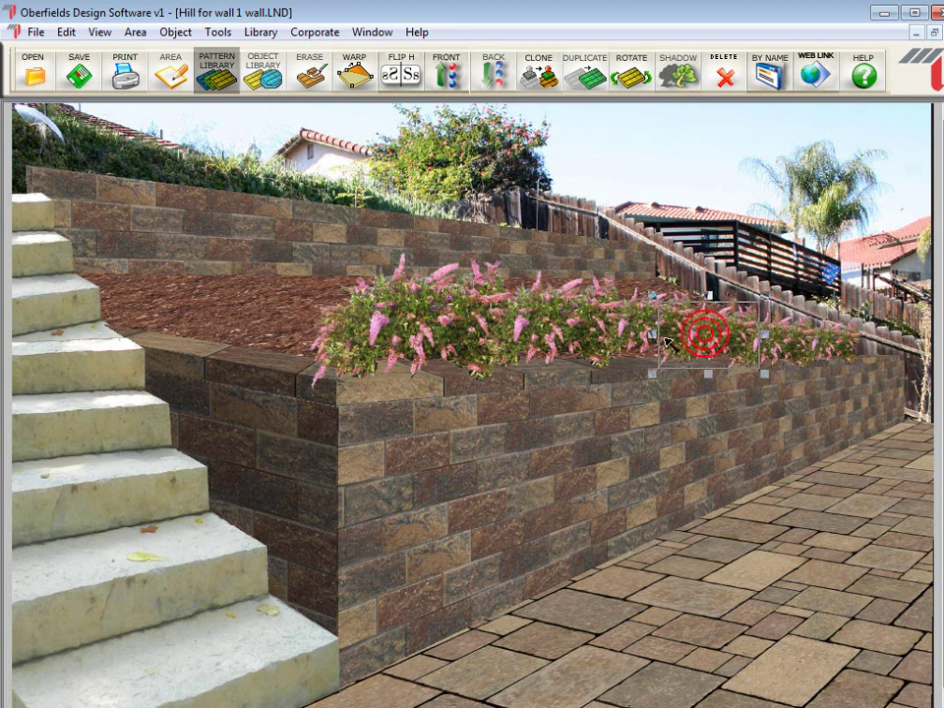
pyautogui.click(632, 336)
pyautogui.click(534, 341)
pyautogui.moveTo(536, 344); pyautogui.dragTo(391, 347)
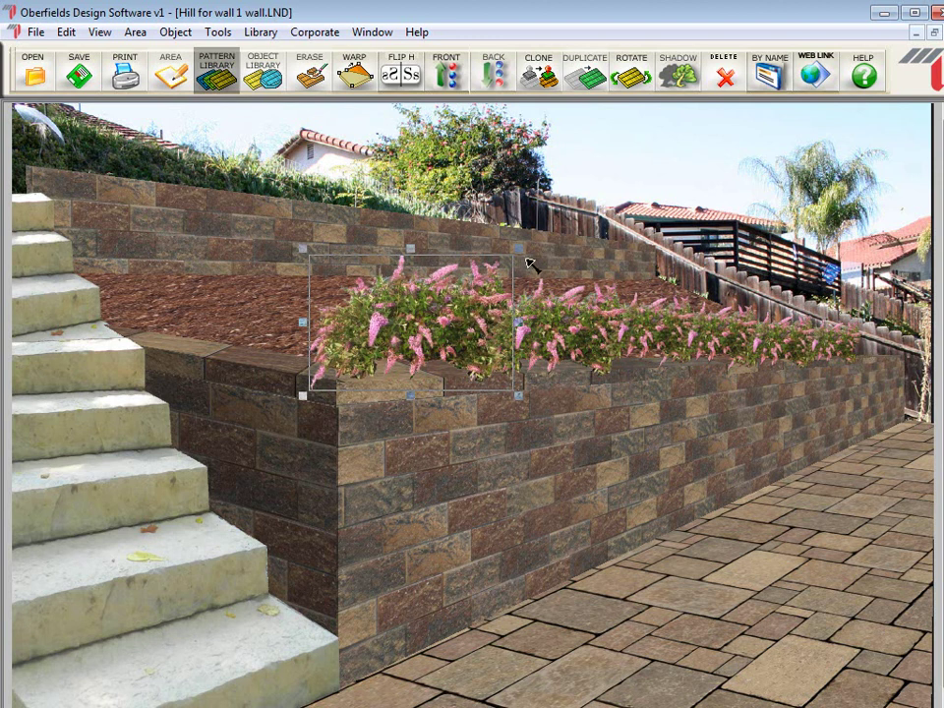
pyautogui.click(614, 245)
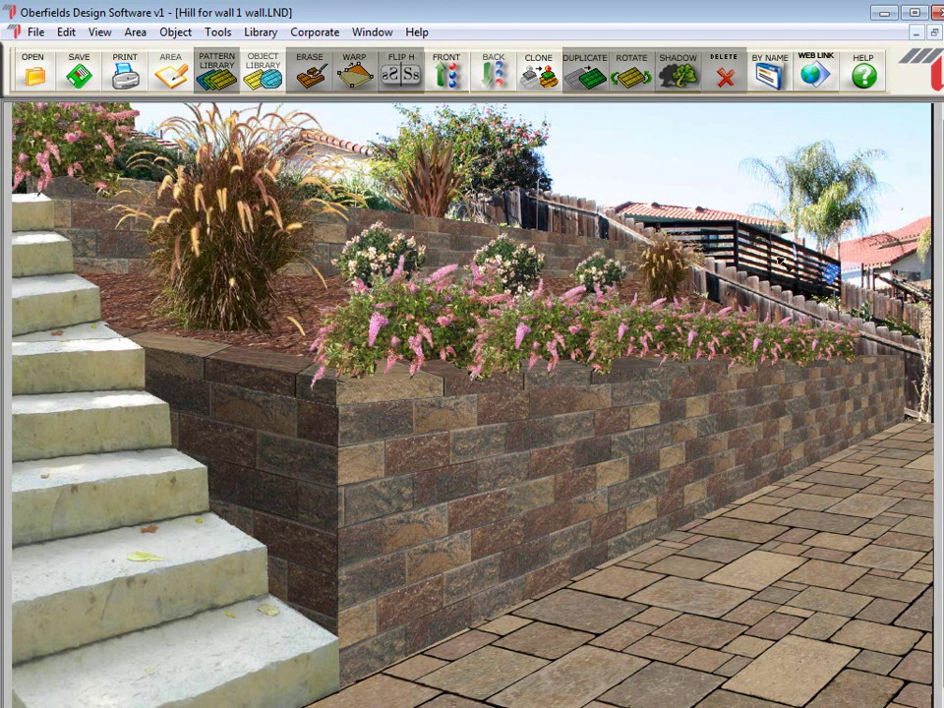
# Bring up the original photo Hill for wall.jpg for a before-and-after comparison, and return to the Hill for wall 1 wall.LND design.
pyautogui.click(372, 32)
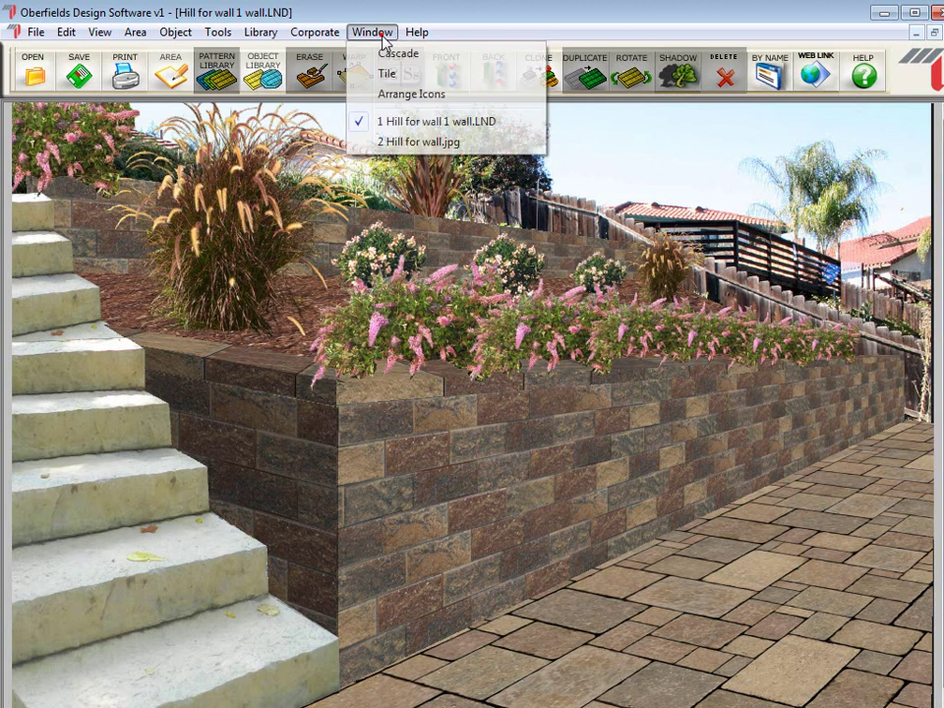
pyautogui.click(406, 143)
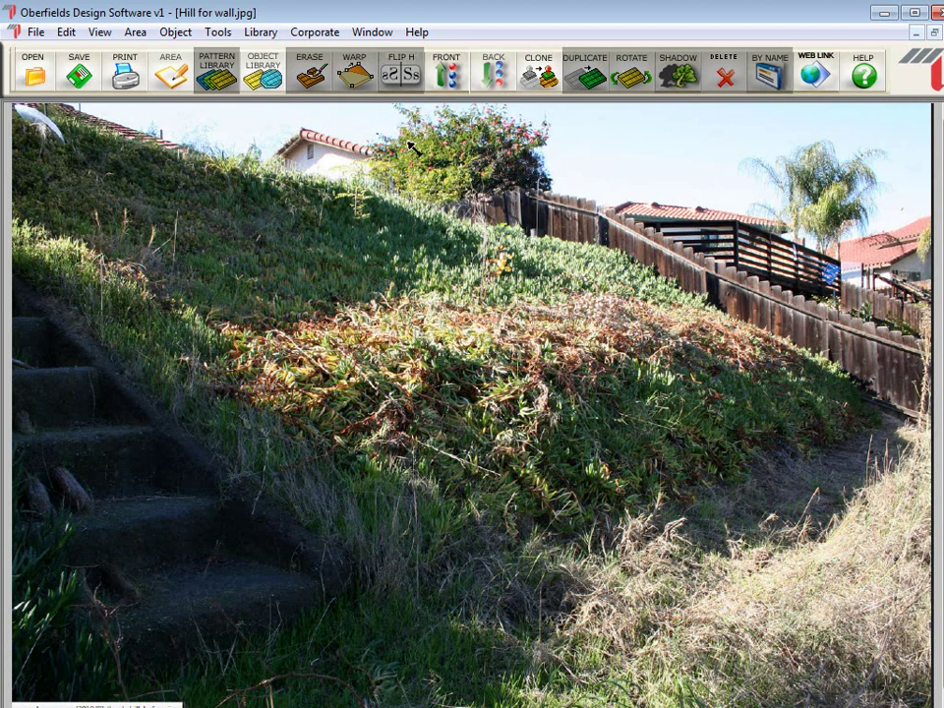
pyautogui.click(371, 32)
pyautogui.click(393, 123)
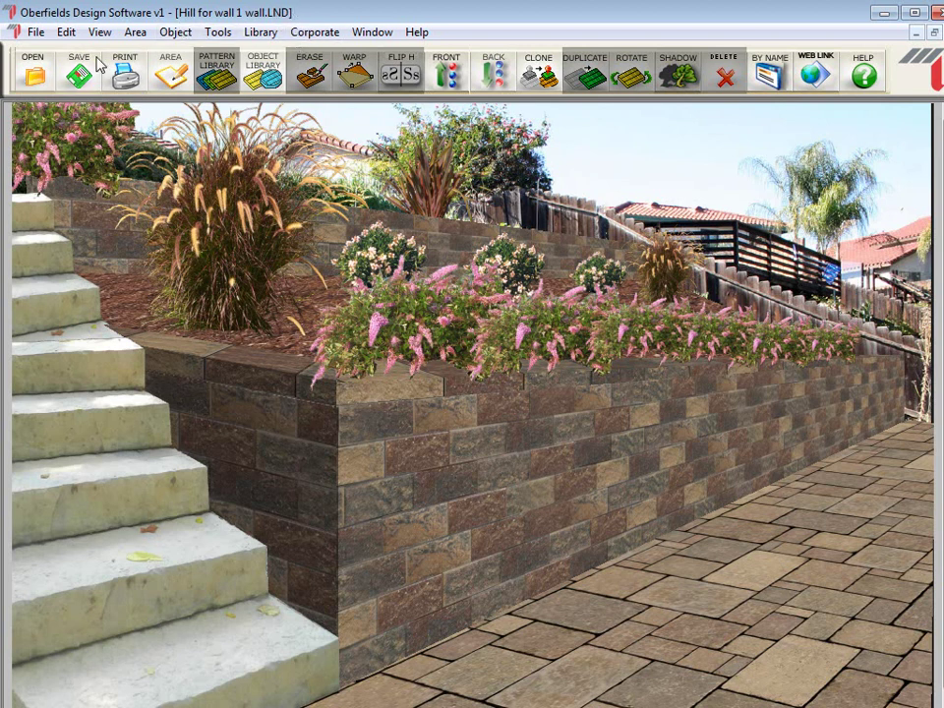
# Save the design in the Samples folder as the Land file Hill for wall 1 wall.LND, replacing the existing file.
pyautogui.click(34, 32)
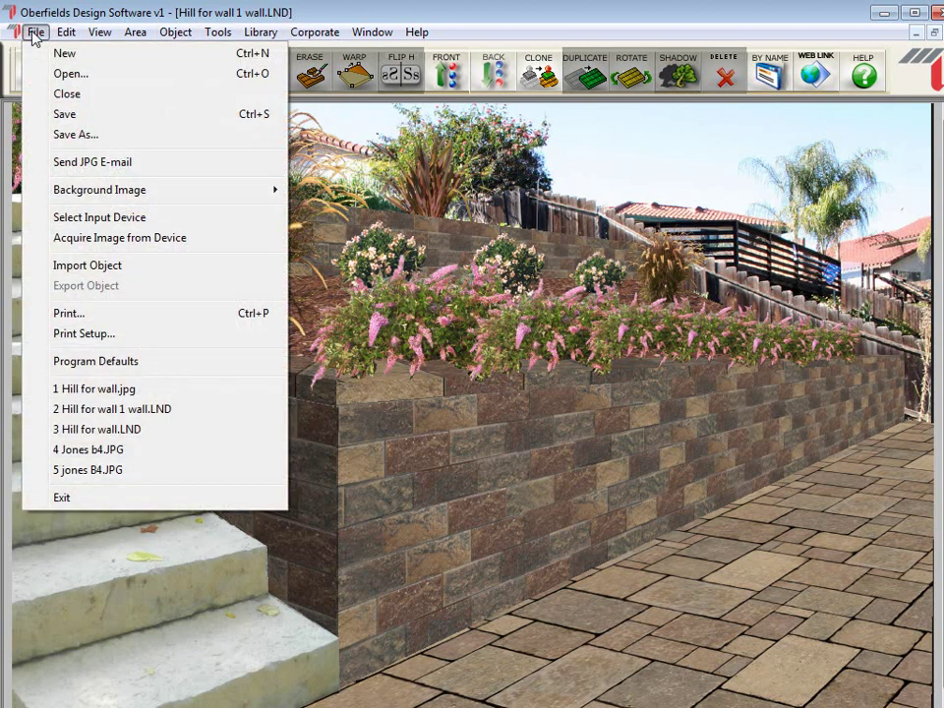
pyautogui.click(63, 135)
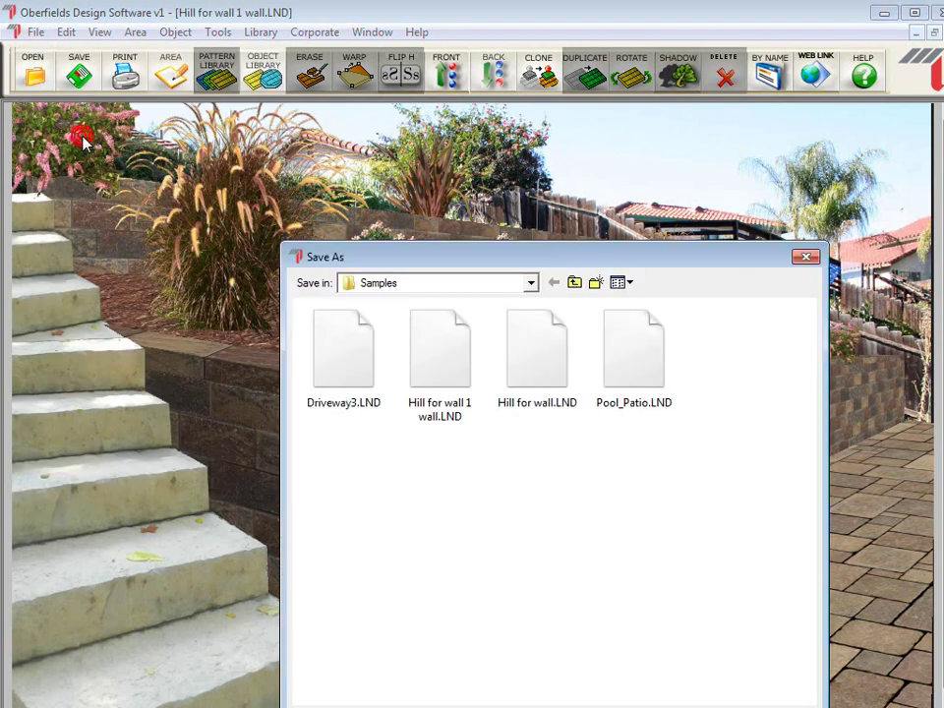
pyautogui.moveTo(524, 258); pyautogui.dragTo(497, 140)
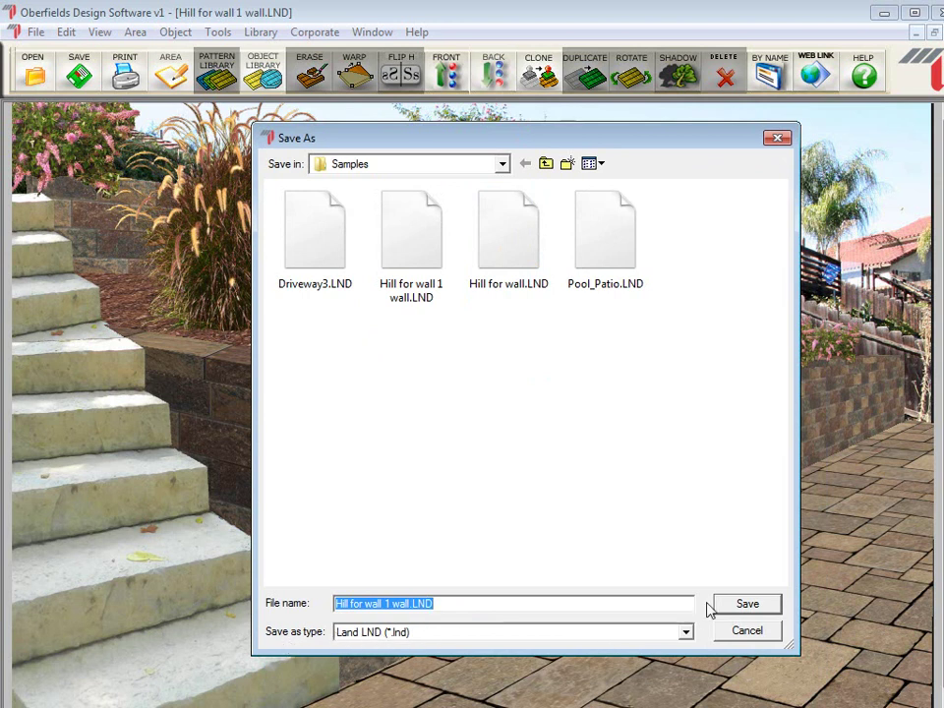
pyautogui.click(747, 605)
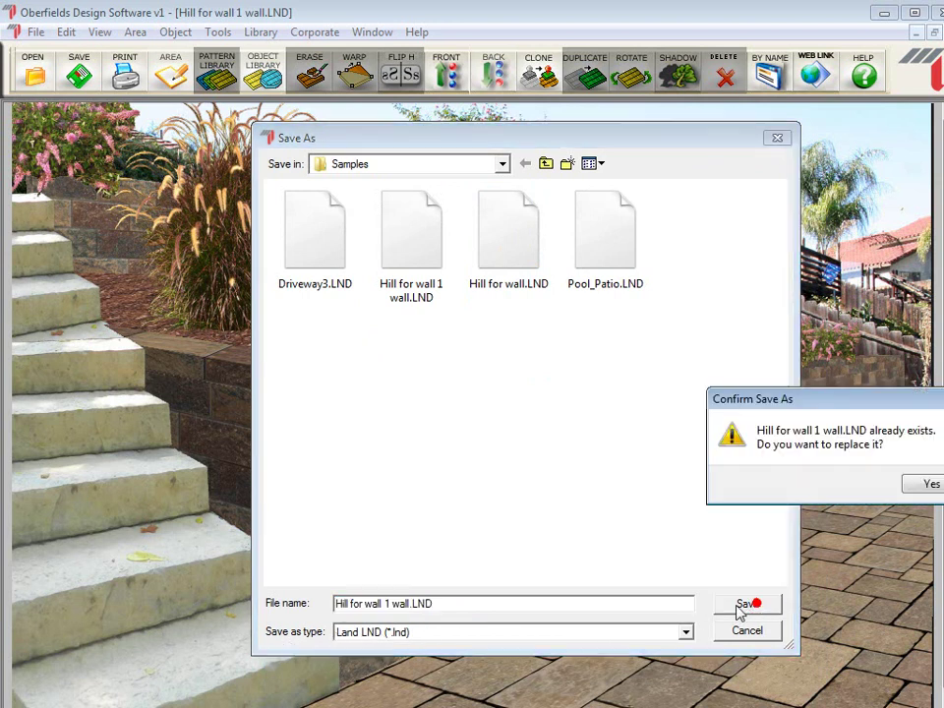
pyautogui.click(930, 482)
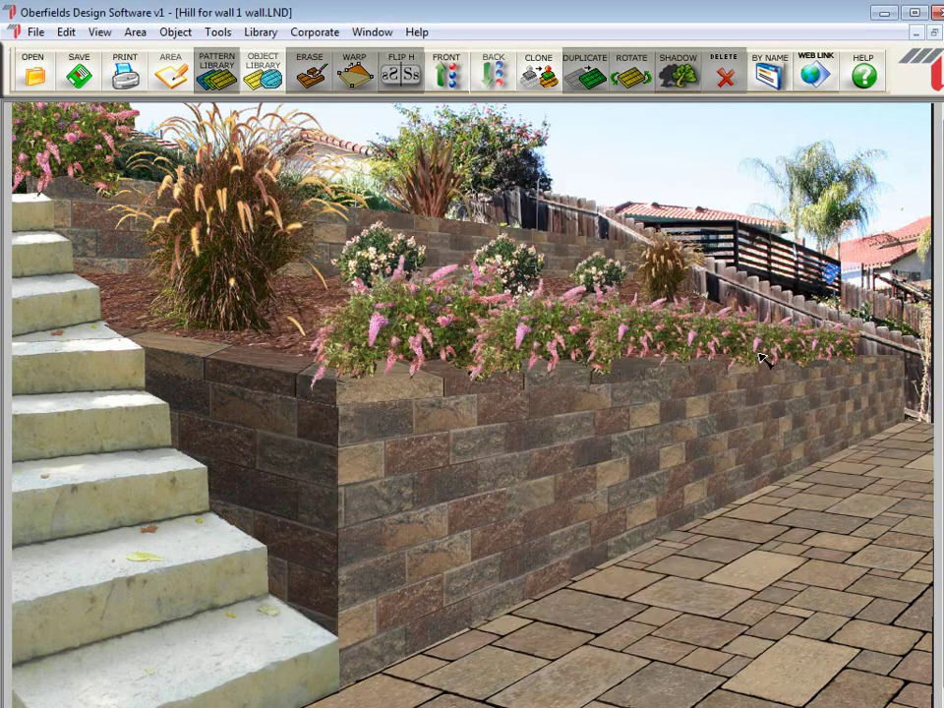
# Save a copy of the design in the Samples folder as the JPEG image Hill for wall 1 wall.jpg.
pyautogui.click(35, 33)
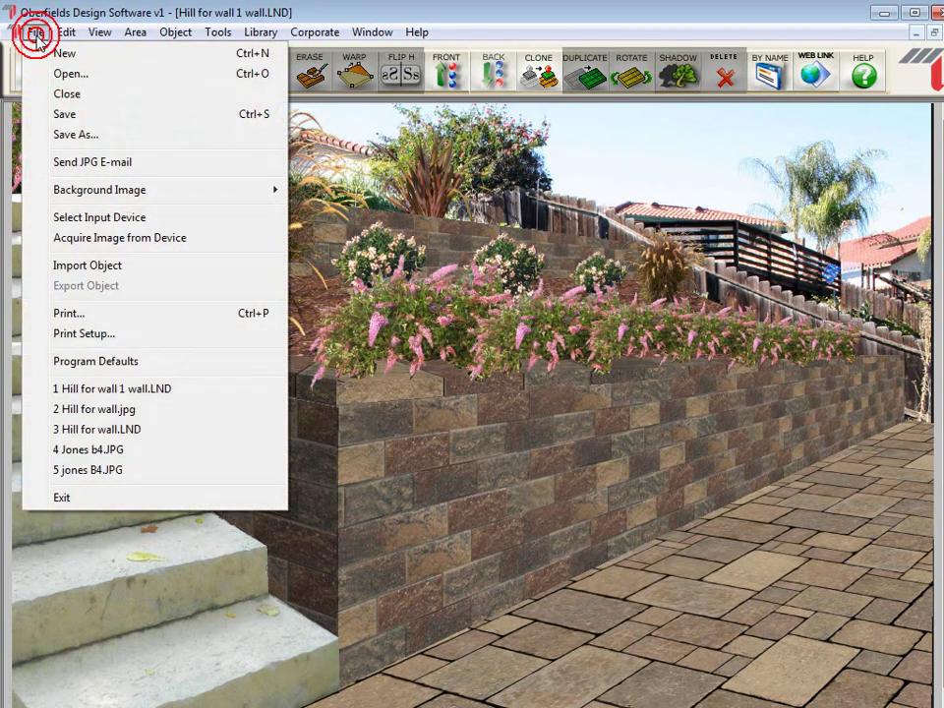
pyautogui.click(109, 143)
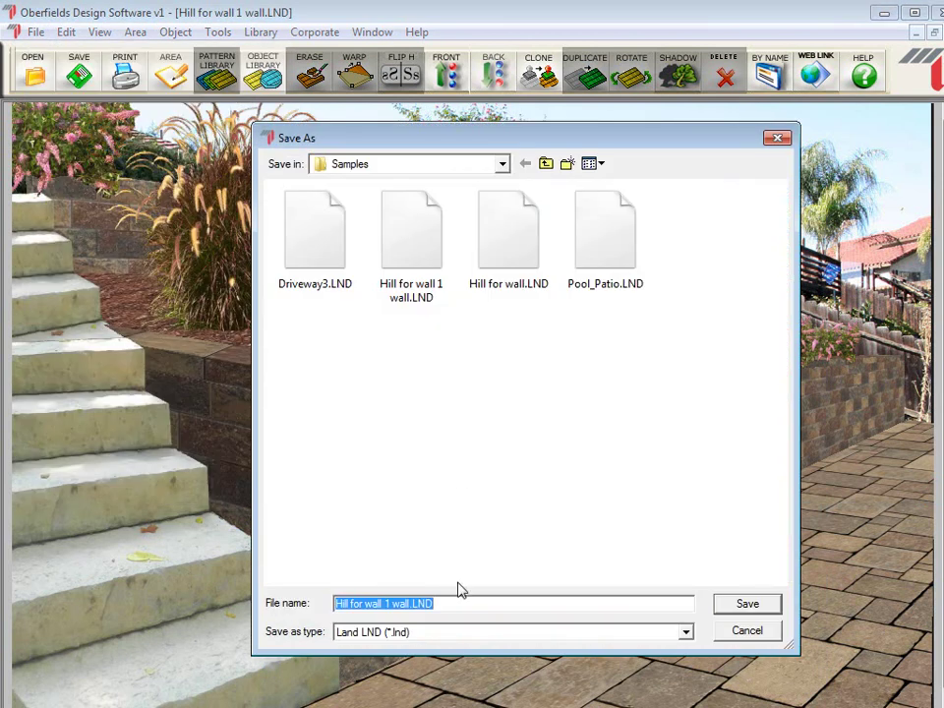
pyautogui.click(428, 631)
pyautogui.click(412, 682)
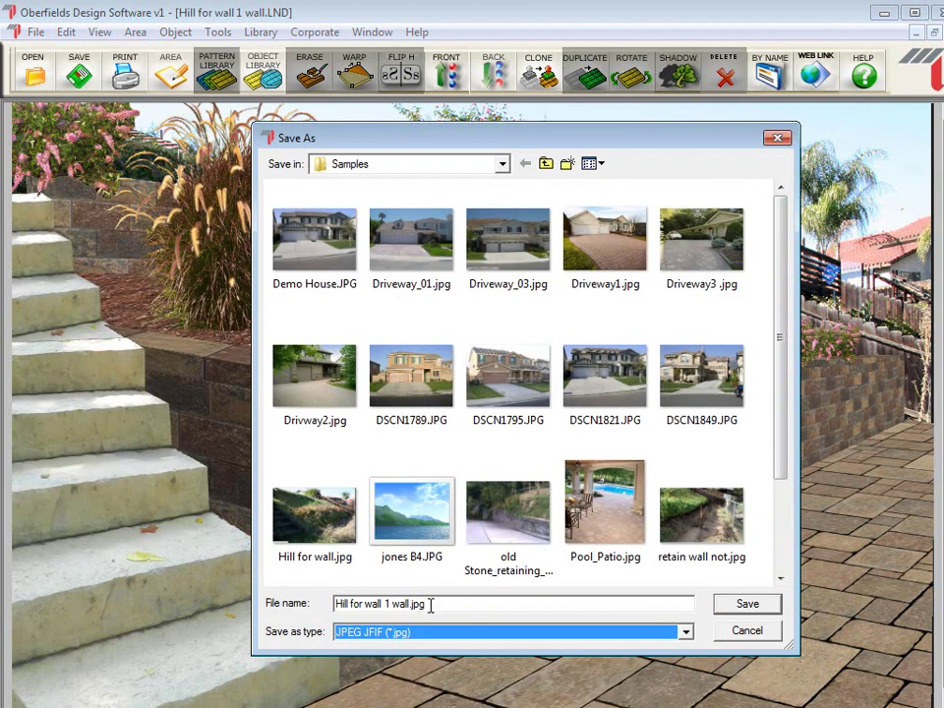
pyautogui.click(744, 606)
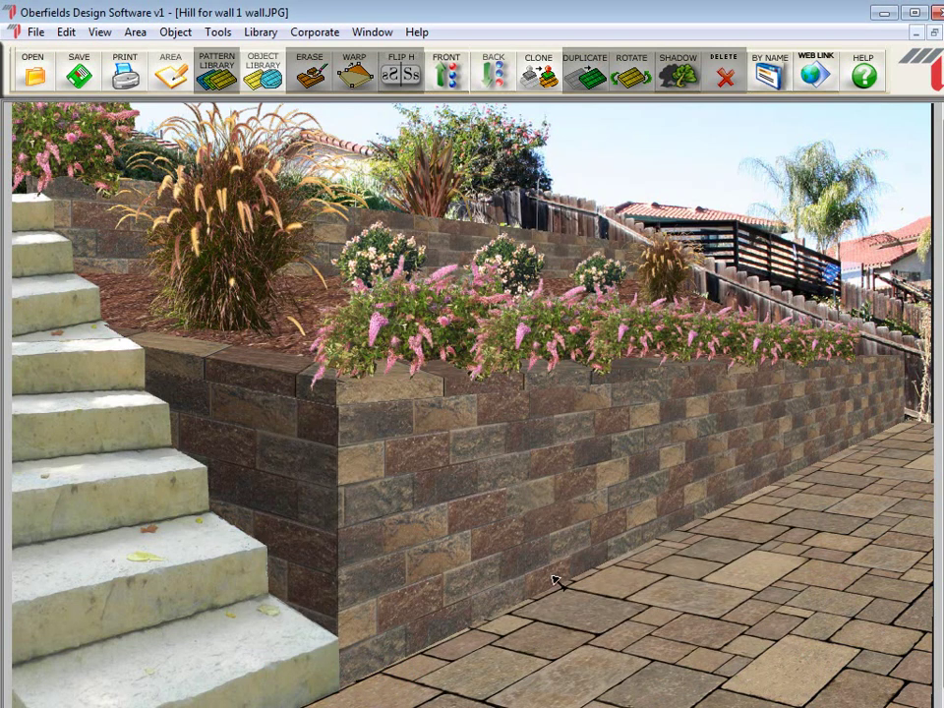